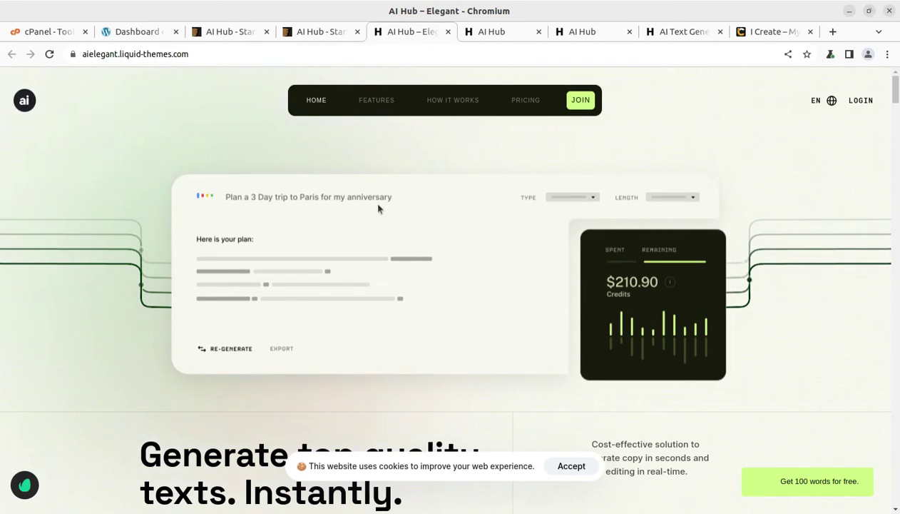
- Browse the AI Image Generator, AI Text Generator and Elegant demo sites, ending on AI Image Generator
left_click(480, 39)
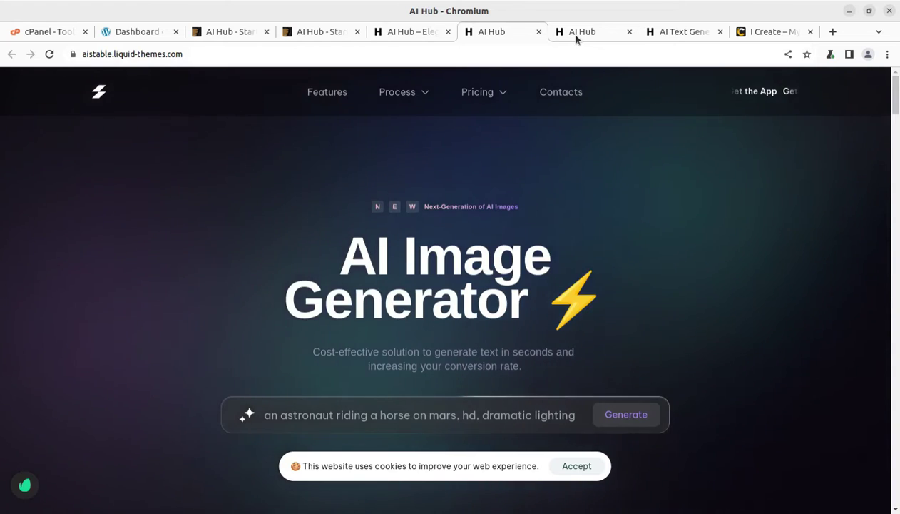
left_click(576, 39)
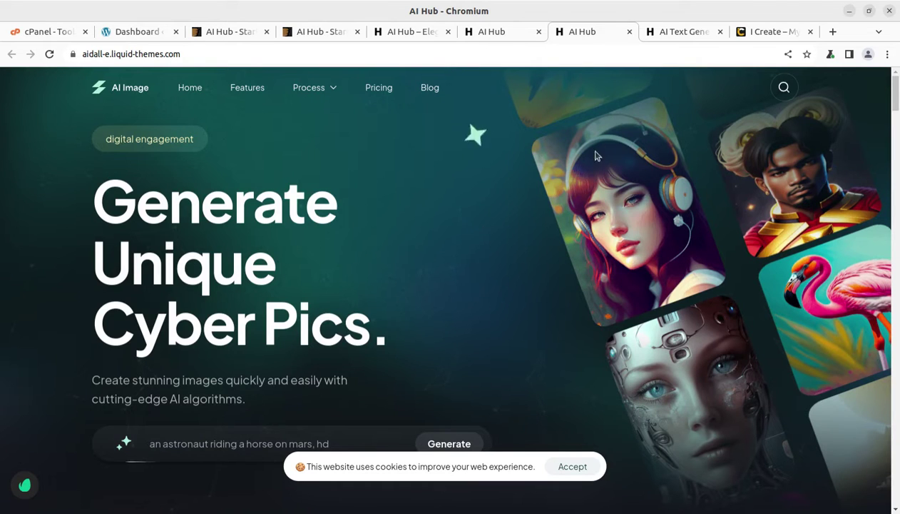
left_click(665, 35)
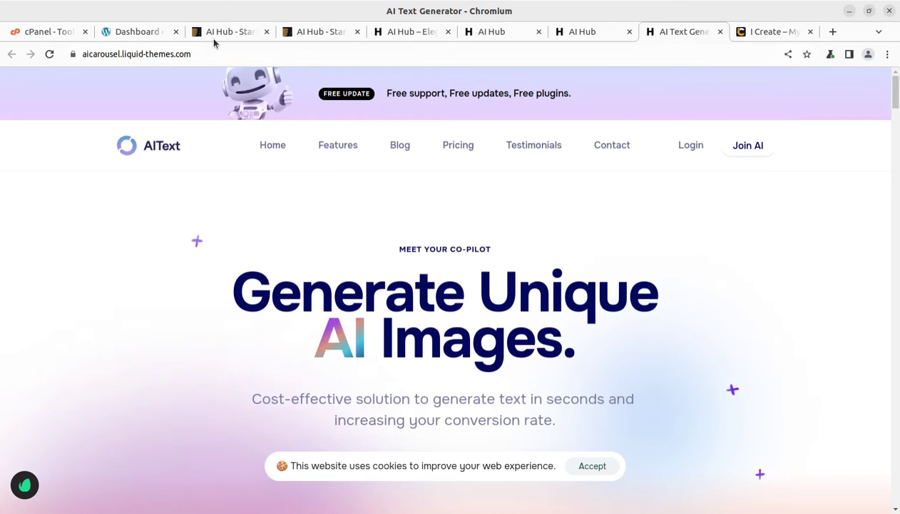
left_click(408, 31)
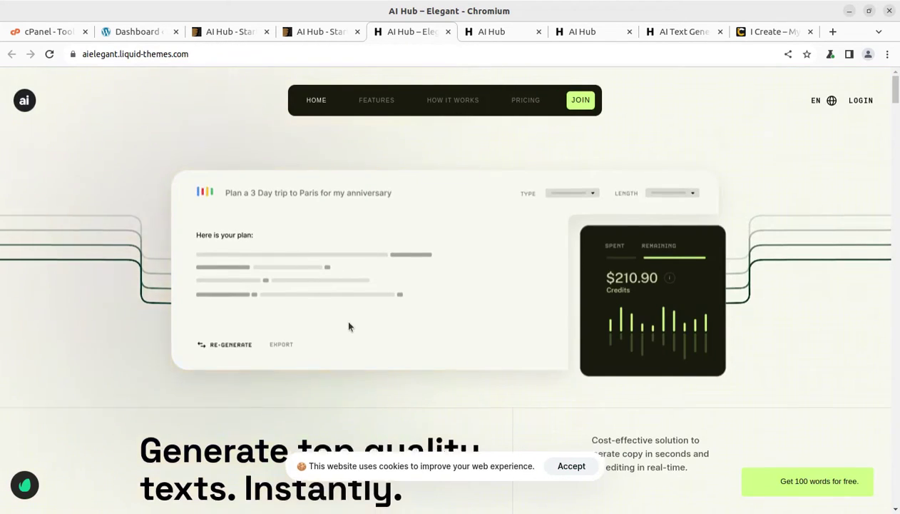
scroll(343, 317, "down", 5)
scroll(344, 321, "down", 3)
scroll(345, 322, "down", 4)
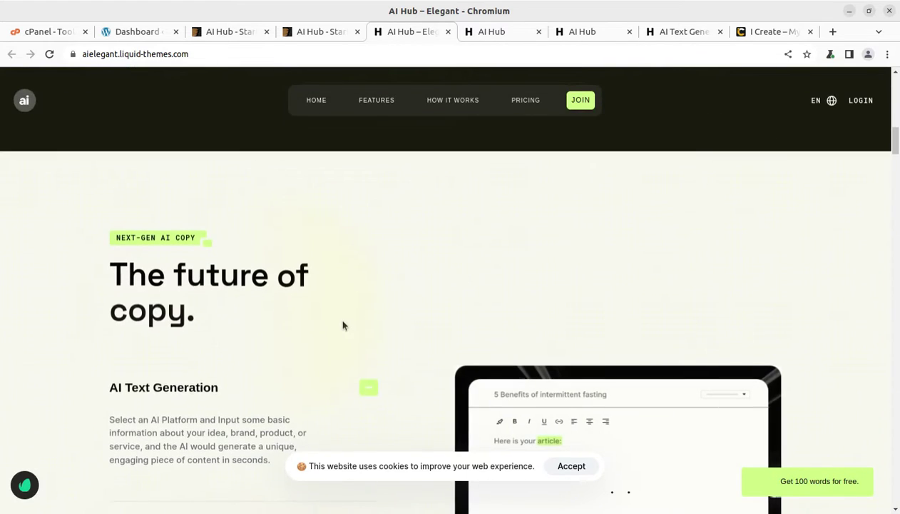
left_click(488, 37)
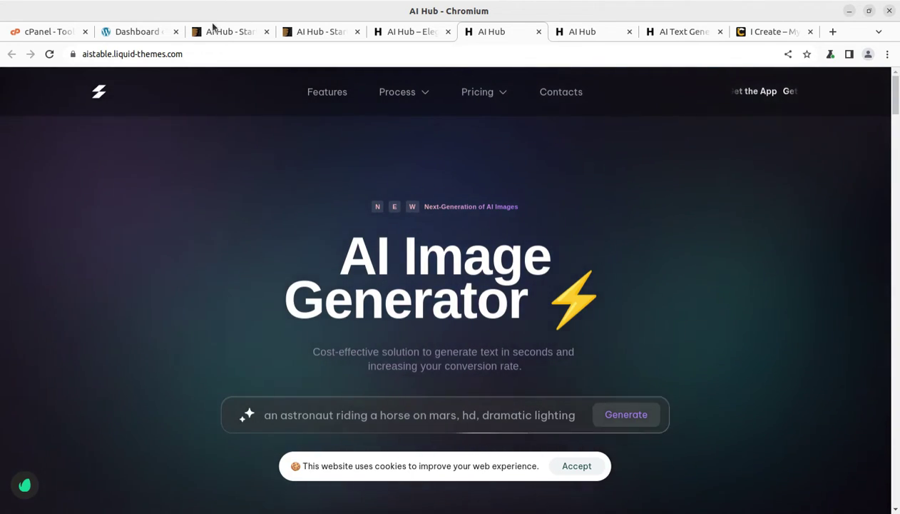
- Bring up ThemeForest's AI Hub theme page and select its 'AI Hub' title
left_click(214, 32)
scroll(171, 275, "up", 5)
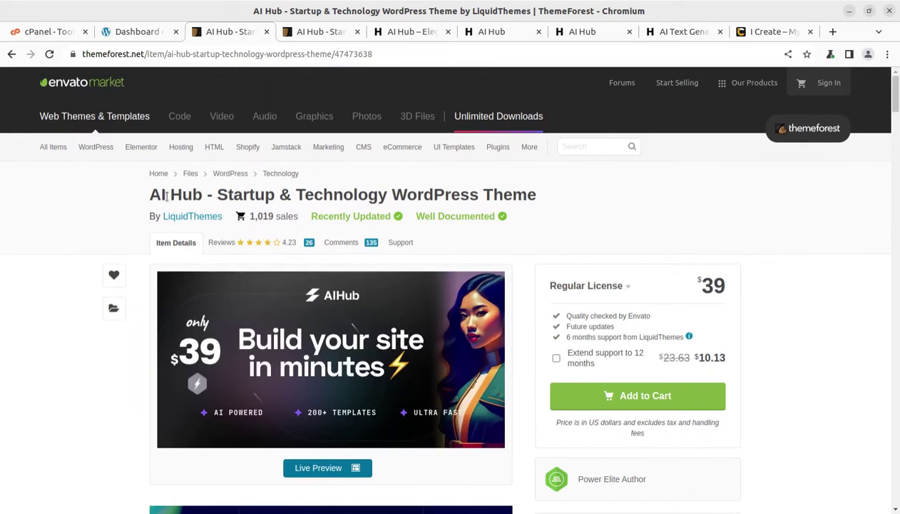
left_click_drag(148, 199, 197, 204)
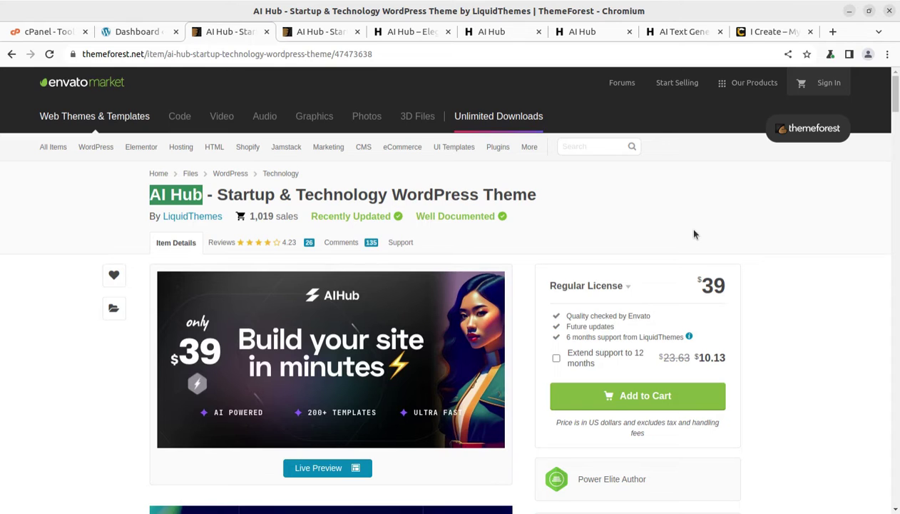
- Open the WP Themes front page in a new tab from the dashboard's admin bar
left_click(129, 33)
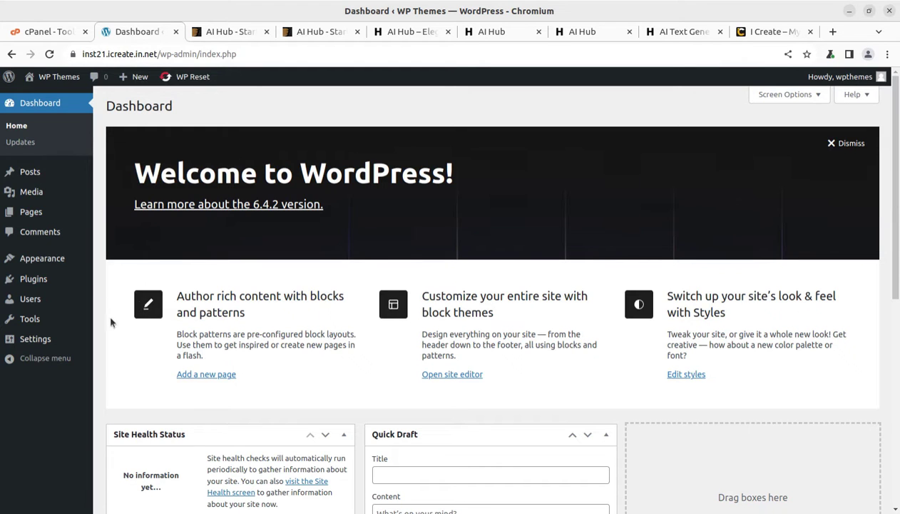
middle_click(48, 75)
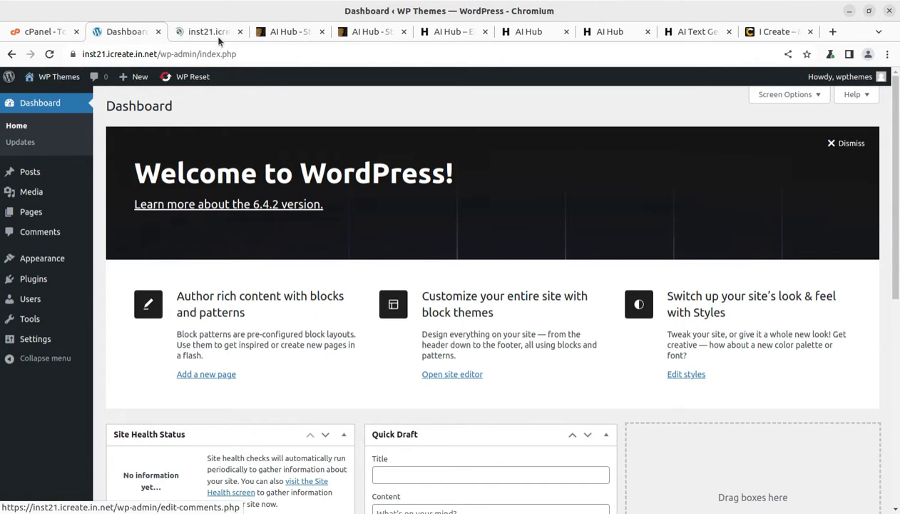
left_click(212, 39)
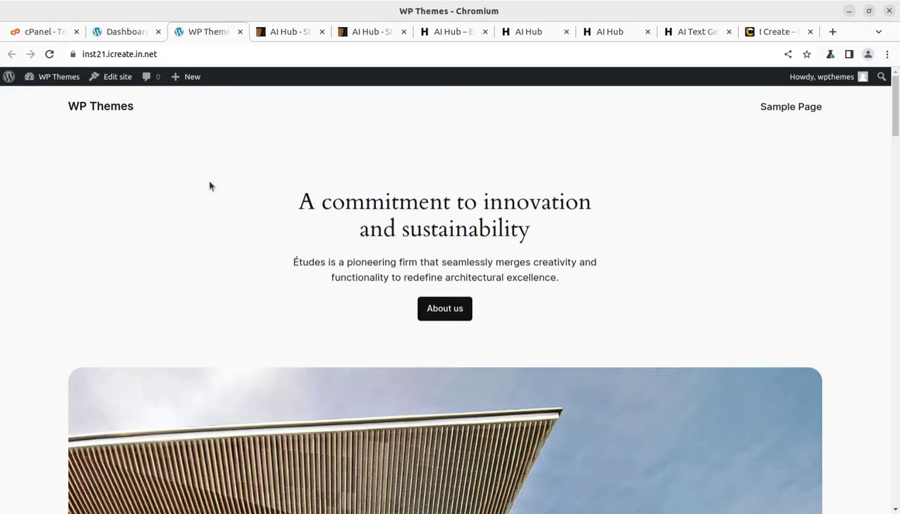
left_click(37, 35)
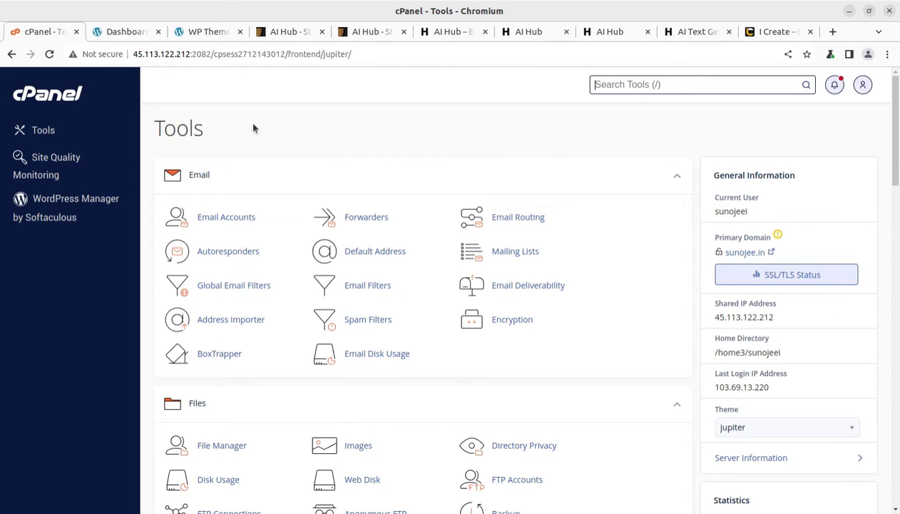
left_click(205, 36)
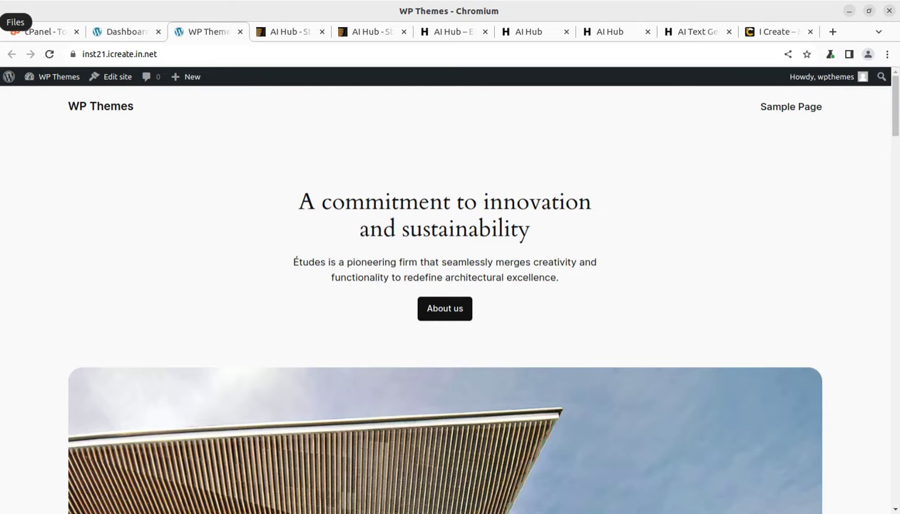
left_click(2, 44)
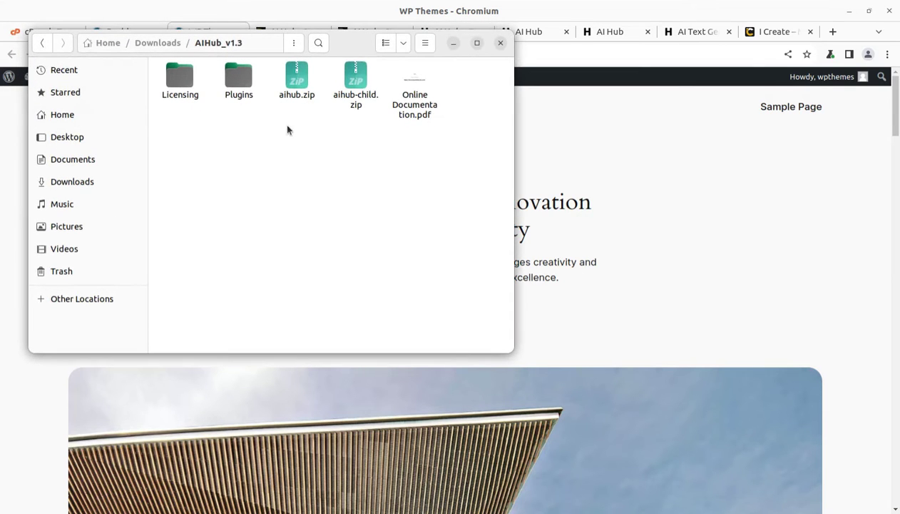
left_click(297, 90)
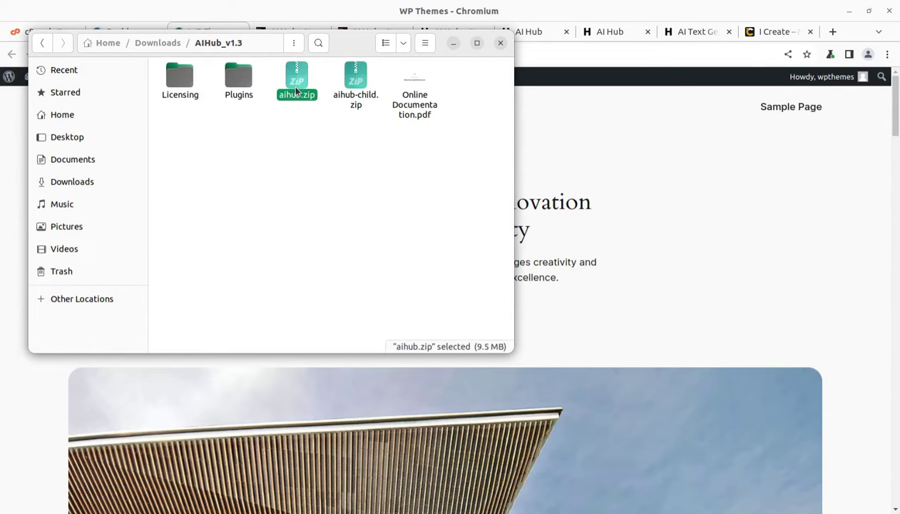
left_click(350, 92)
left_click(241, 83)
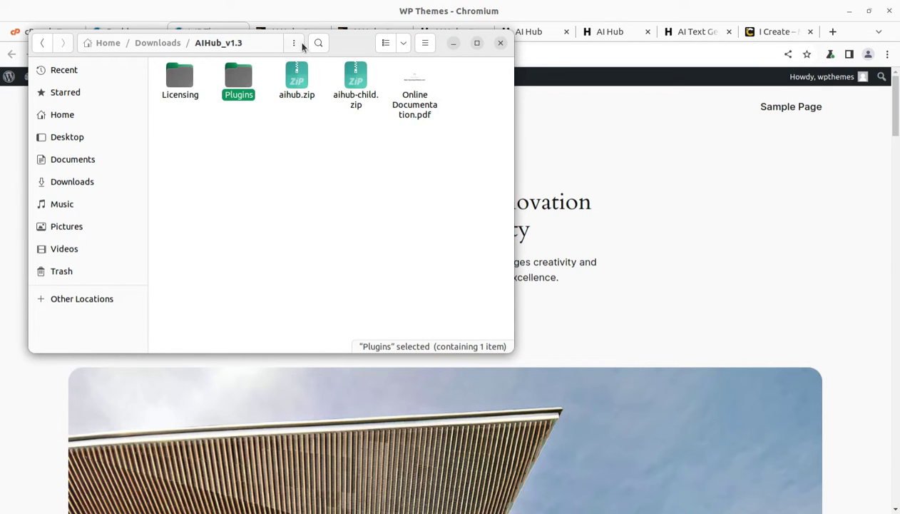
left_click(300, 80)
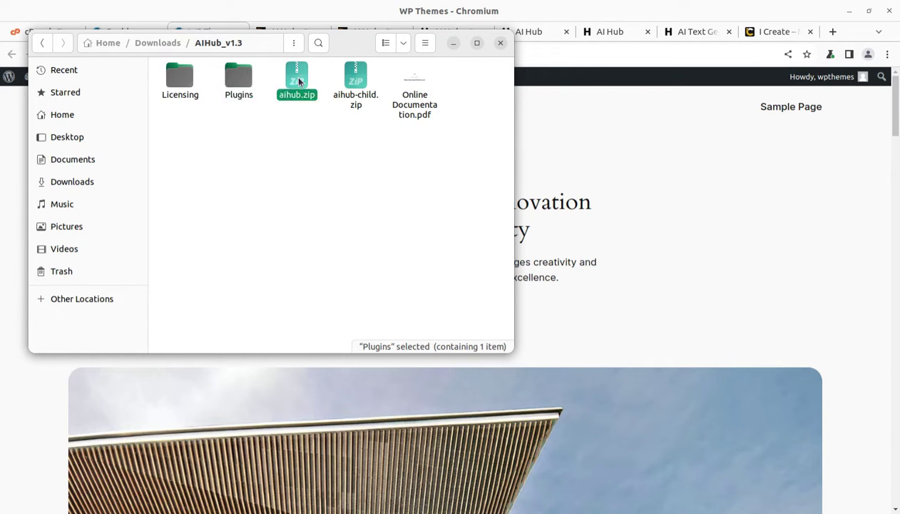
left_click(452, 45)
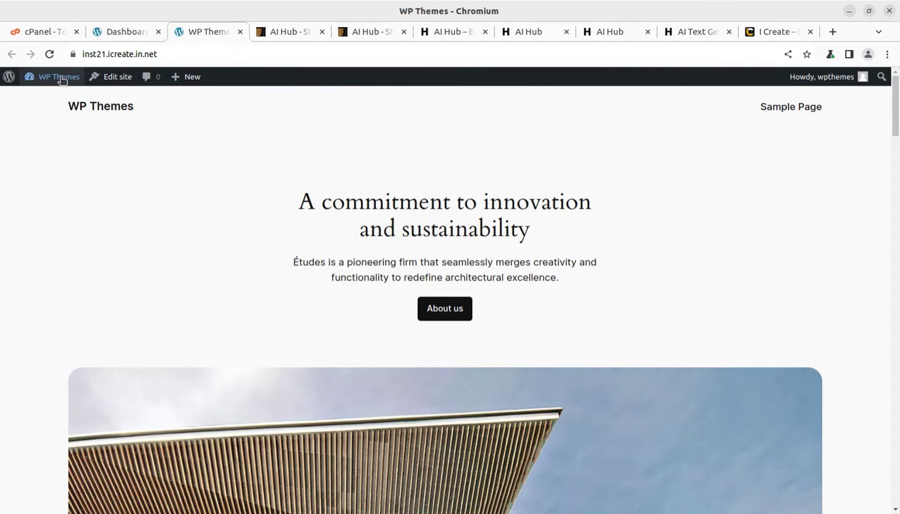
- Go to Appearance > Themes > Add New Theme and show the Upload Theme form
mouse_move(58, 77)
left_click(51, 102)
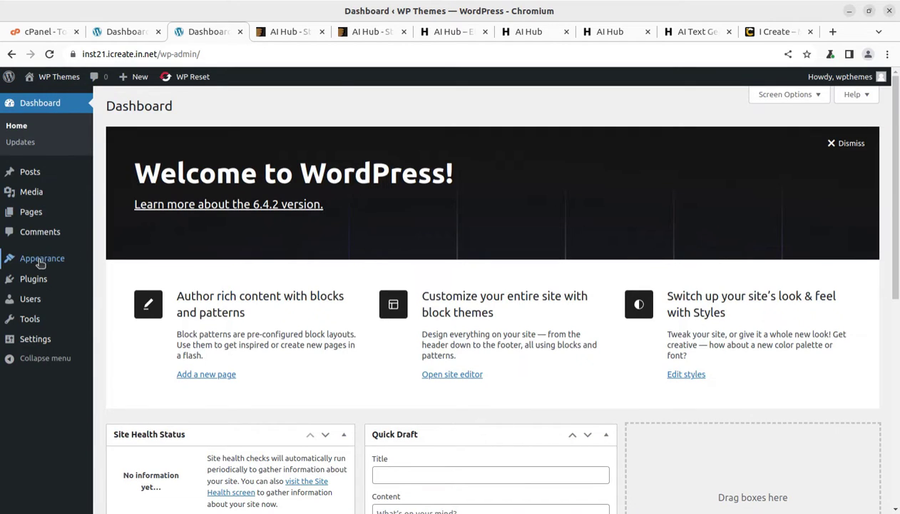
mouse_move(43, 259)
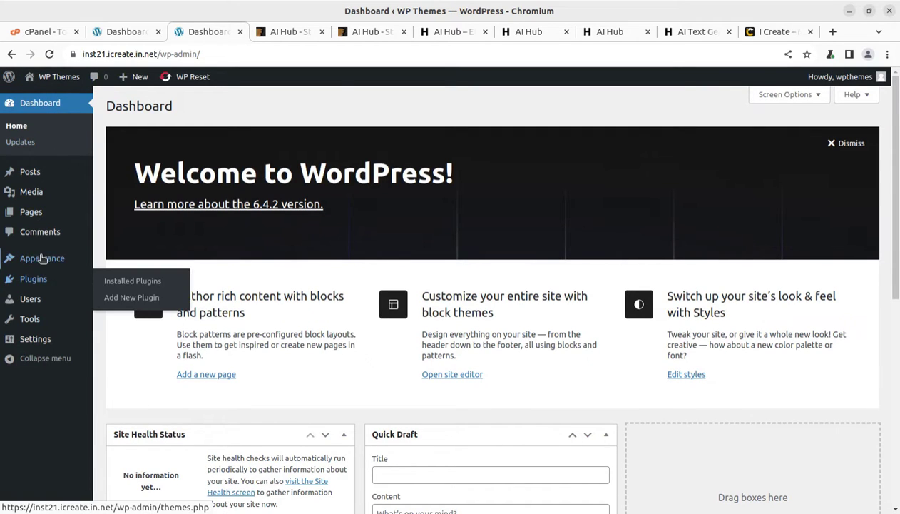
left_click(125, 261)
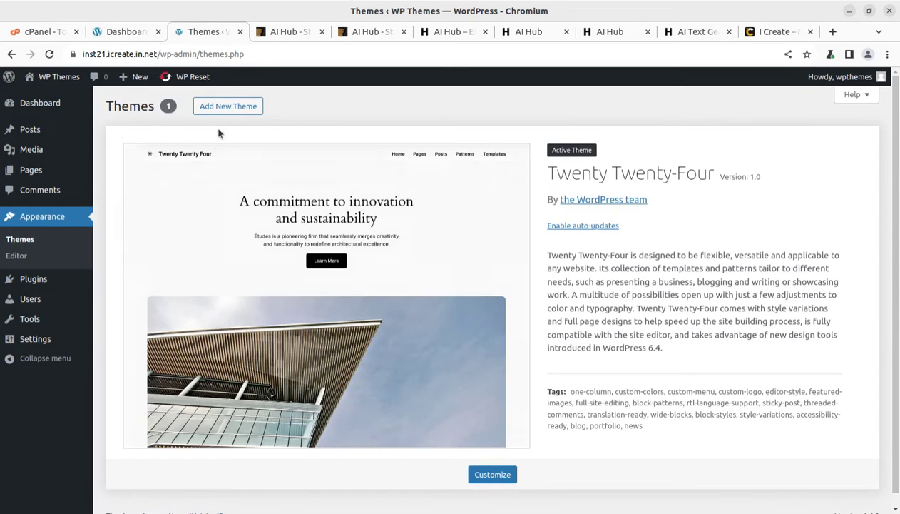
left_click(232, 108)
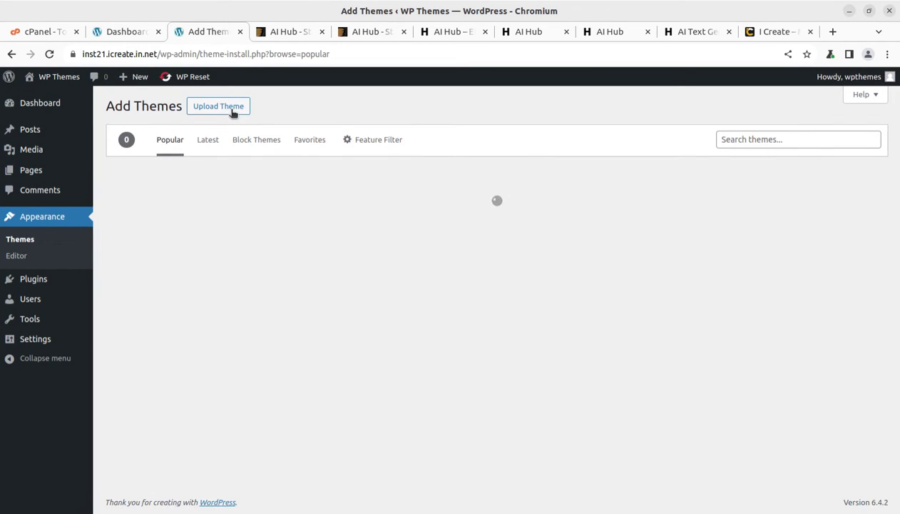
left_click(233, 113)
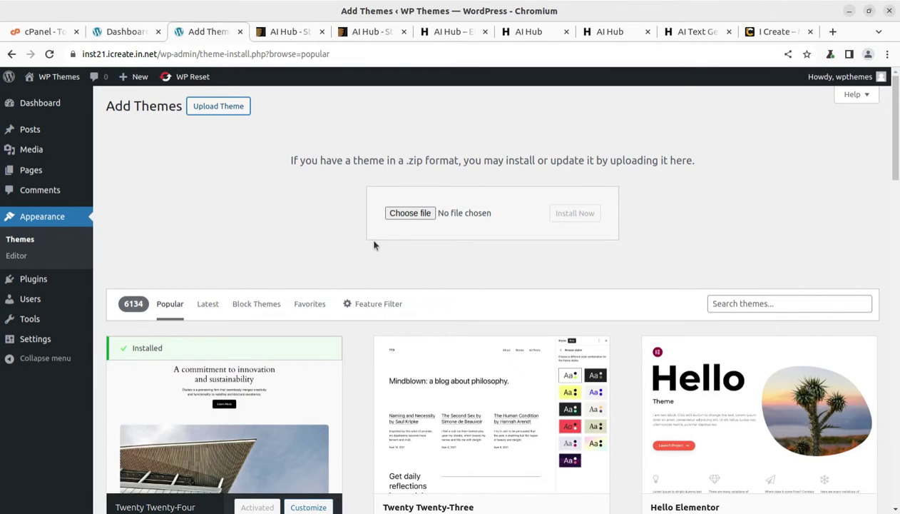
- Choose aihub.zip and install it, checking cPanel while it installs
left_click(411, 212)
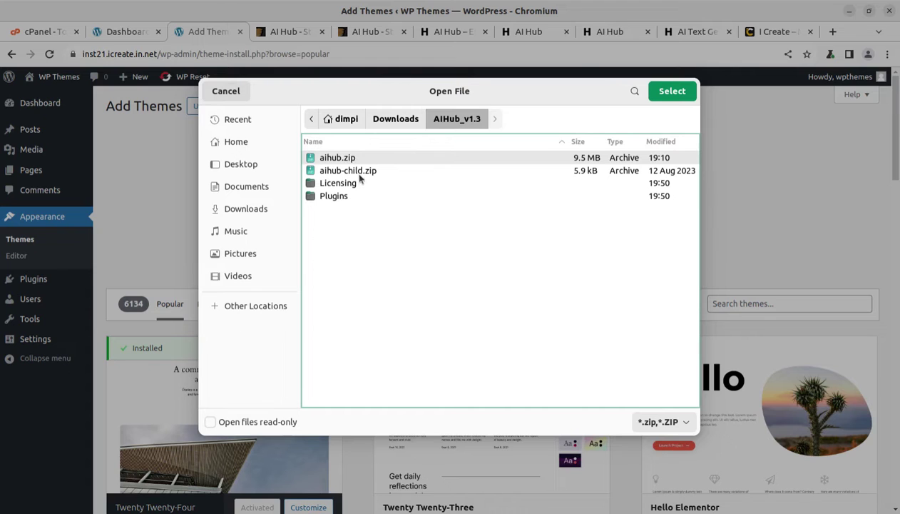
left_click(671, 93)
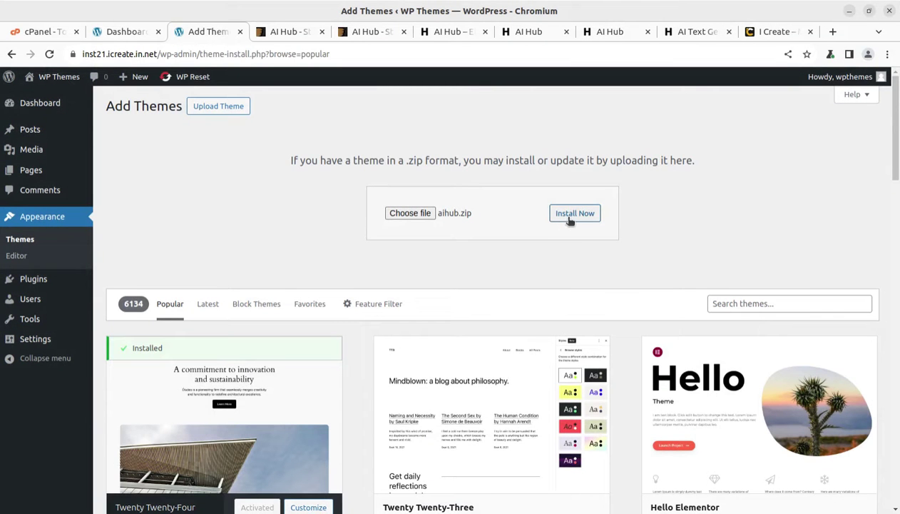
left_click(570, 218)
left_click(47, 32)
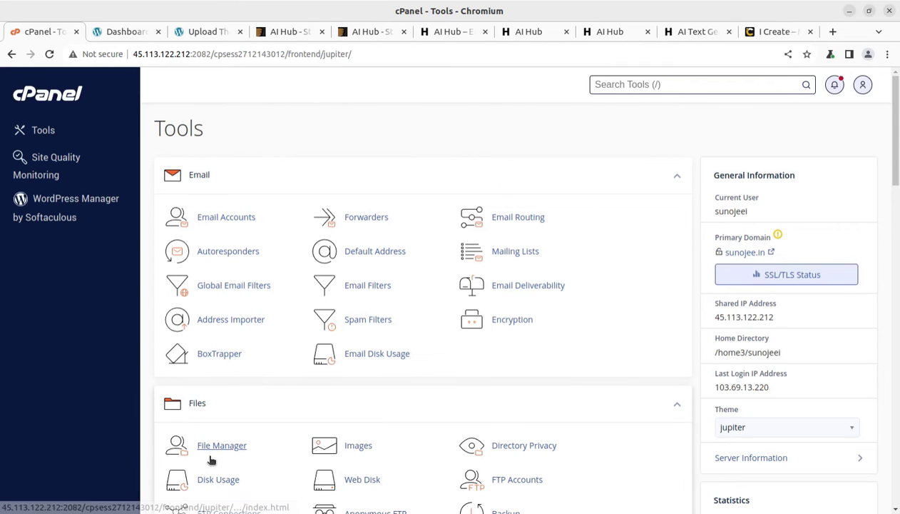
- Confirm the AIHub install succeeded and view its theme details showing version 1.3
left_click(204, 37)
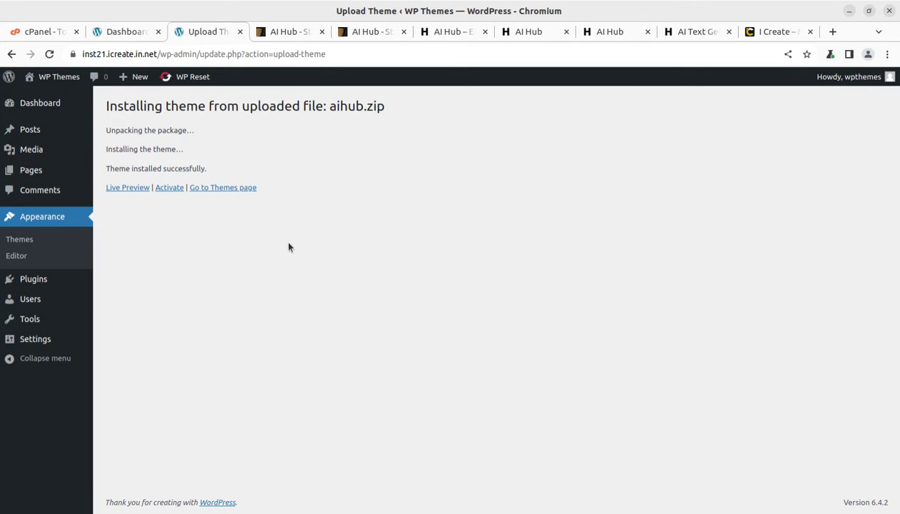
left_click(217, 191)
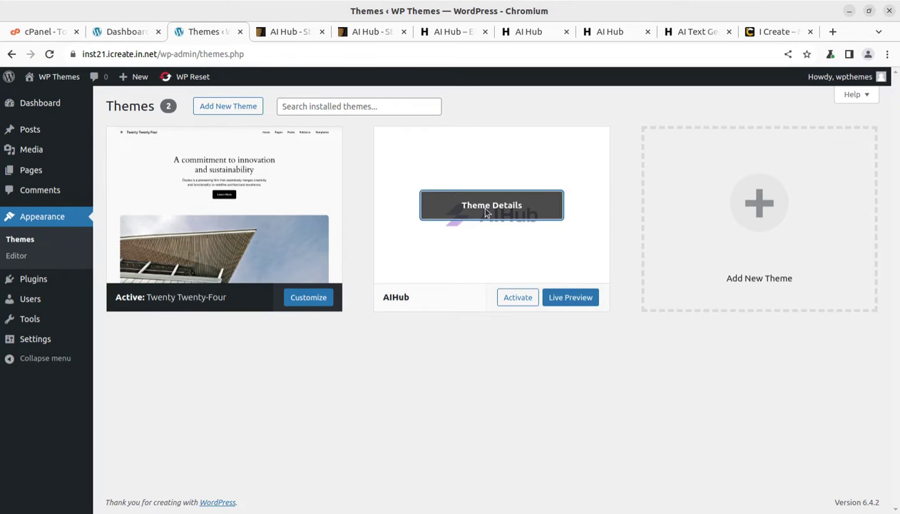
left_click(487, 207)
mouse_move(552, 186)
left_mouse_down()
mouse_move(588, 172)
mouse_move(668, 186)
left_mouse_up()
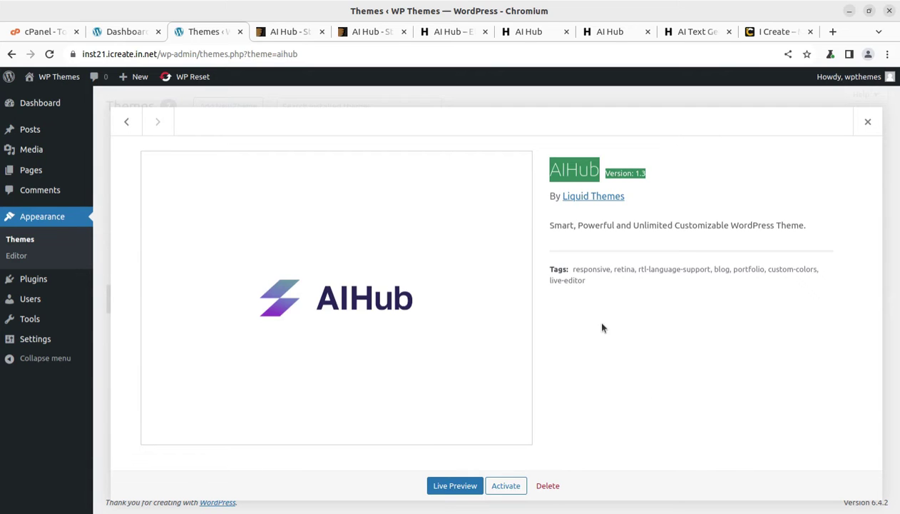
left_click(282, 33)
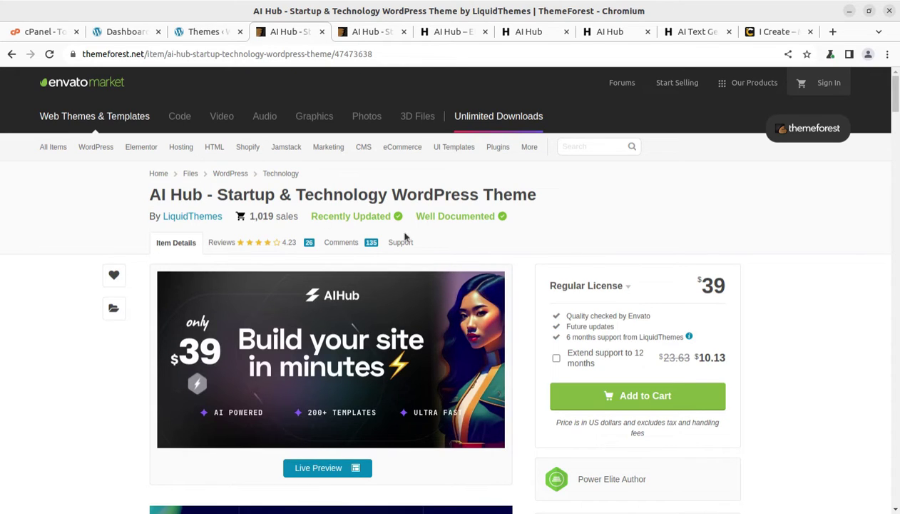
- Highlight the $39 price, LiquidThemes author and Power Elite Author badge on ThemeForest
left_click_drag(702, 284, 724, 286)
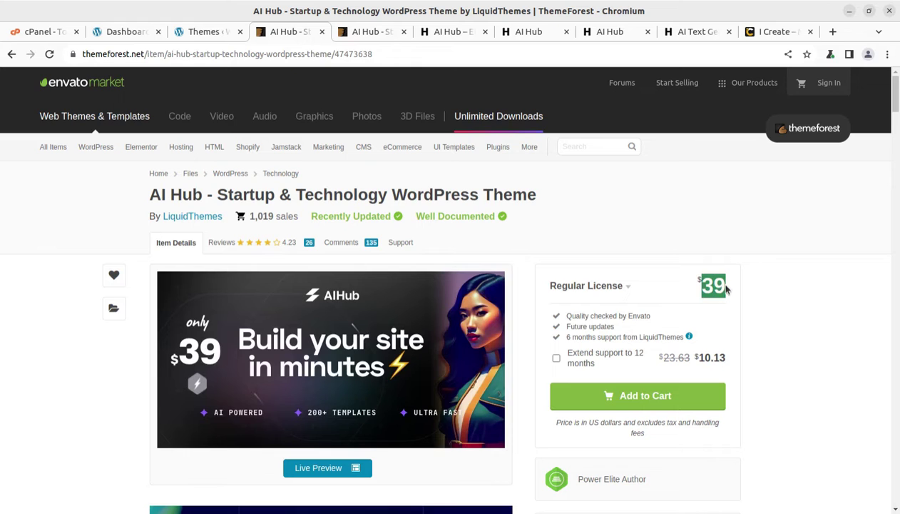
scroll(717, 299, "down", 3)
left_click_drag(685, 317, 597, 317)
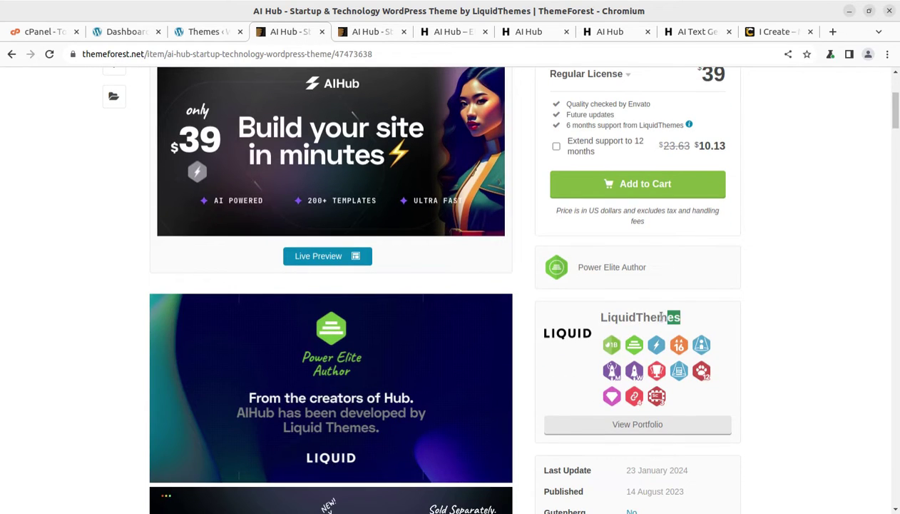
left_click_drag(653, 271, 572, 275)
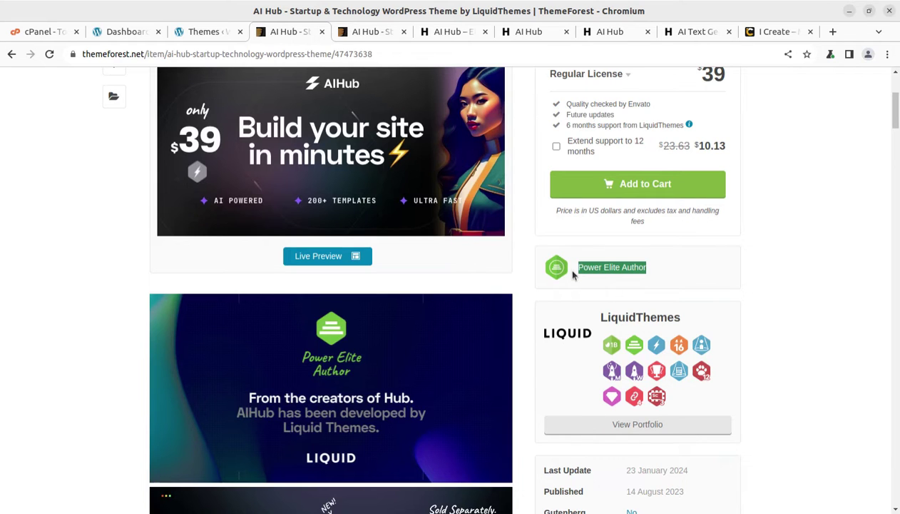
left_click(203, 33)
- Confirm AIHub is the active theme, then open the Liquid Templates library
left_click(654, 364)
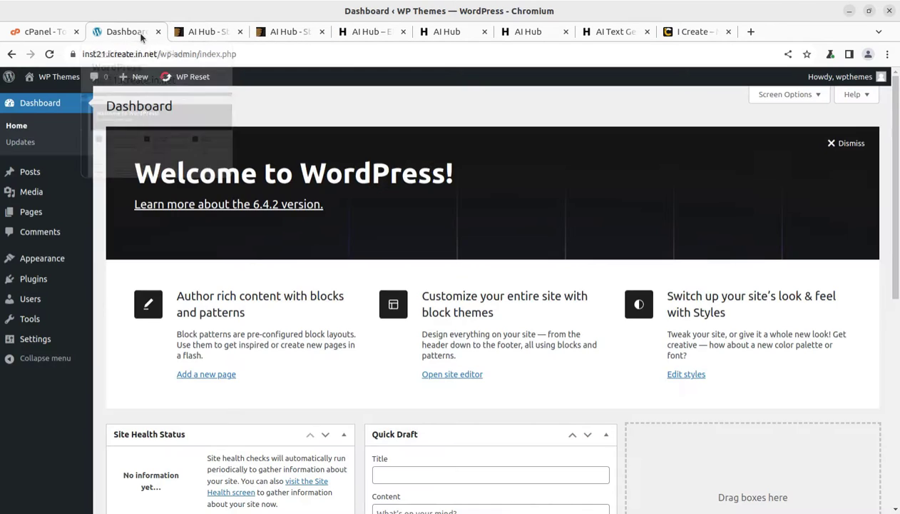
mouse_move(42, 259)
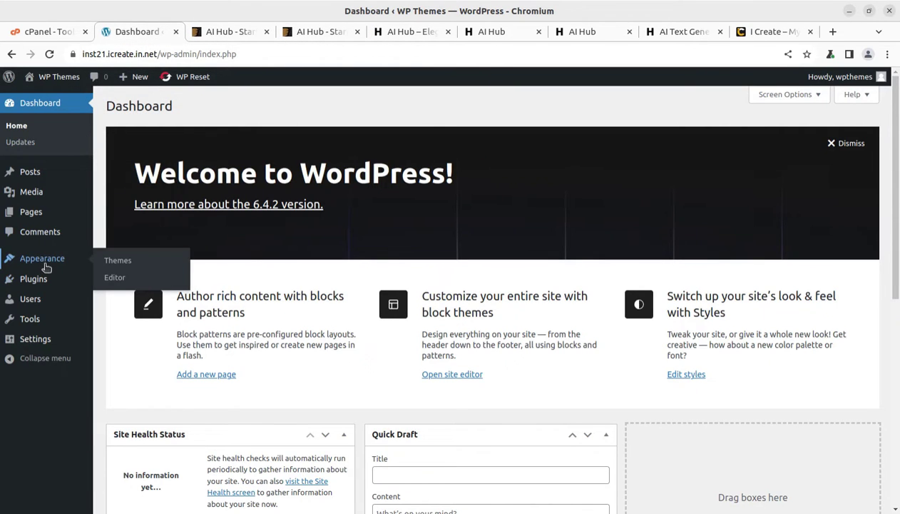
left_click(47, 268)
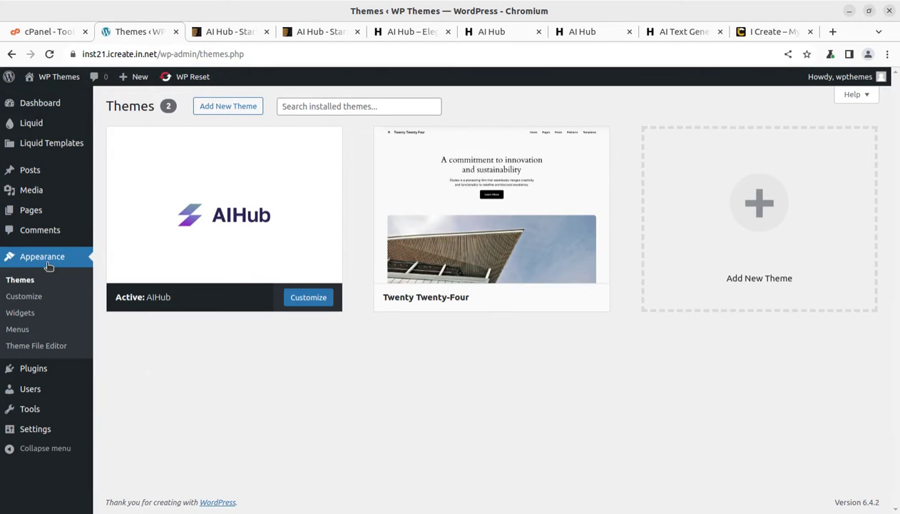
left_click(61, 150)
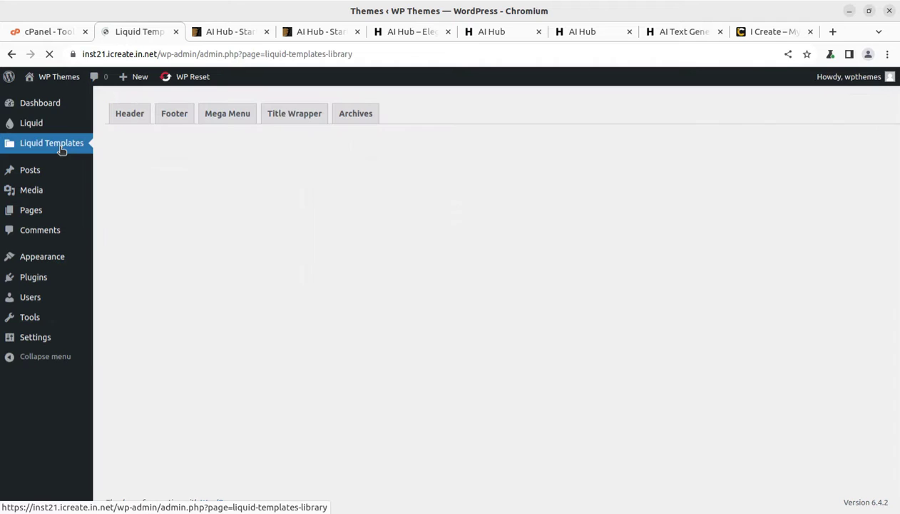
- Start the Liquid setup wizard and install the AIHub Core and Elementor plugins
left_click(30, 122)
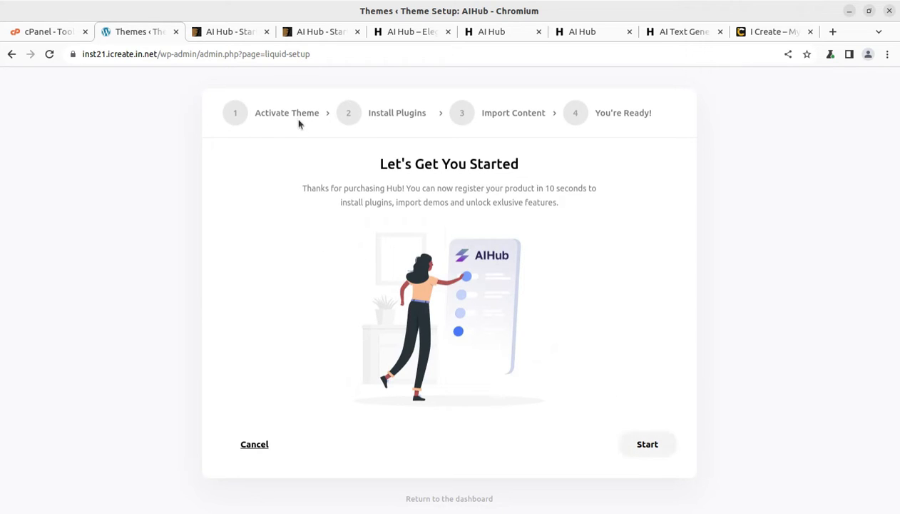
left_click(646, 448)
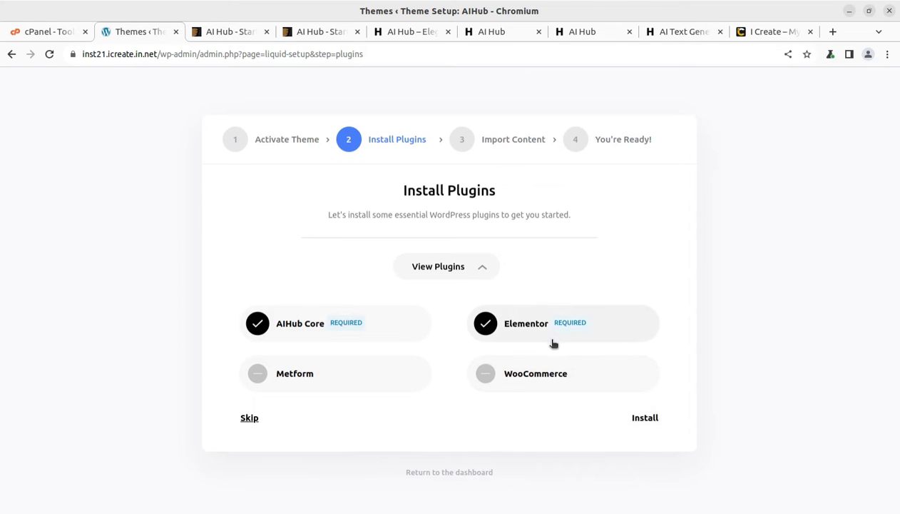
left_click(635, 419)
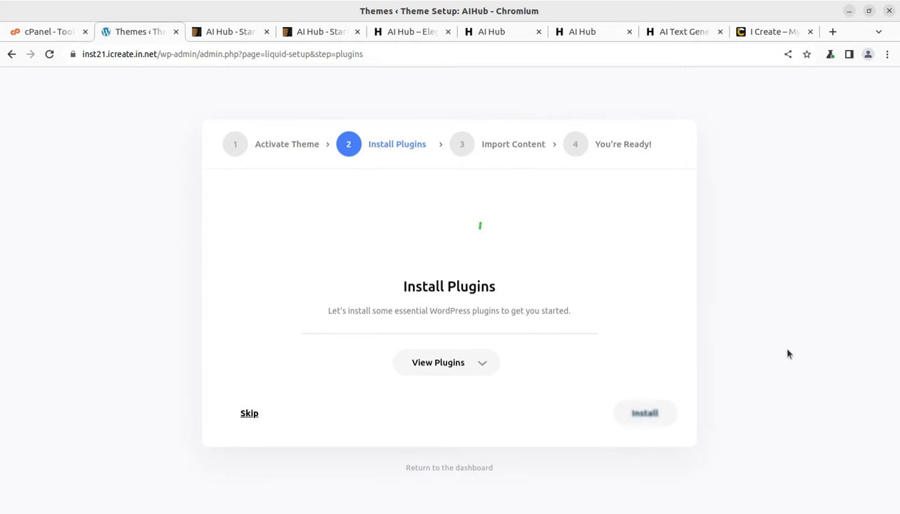
- Advance to Import Content and scroll the demo grid of AI Default, AI SaaS, AI Elegant
left_click(635, 413)
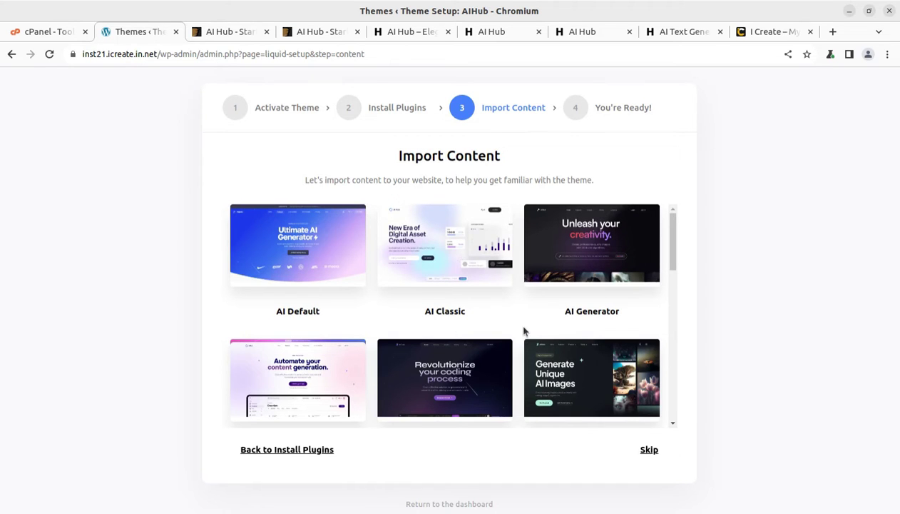
mouse_move(591, 245)
scroll(610, 271, "down", 2)
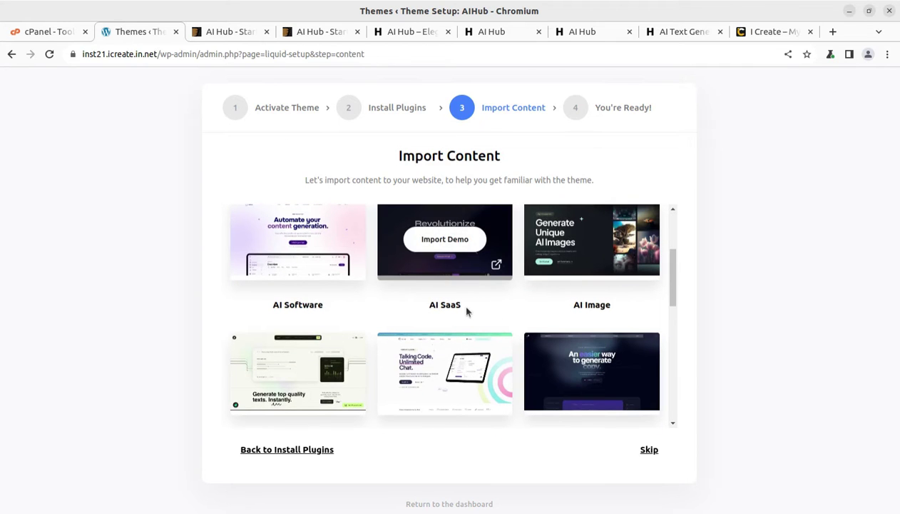
scroll(428, 327, "down", 2)
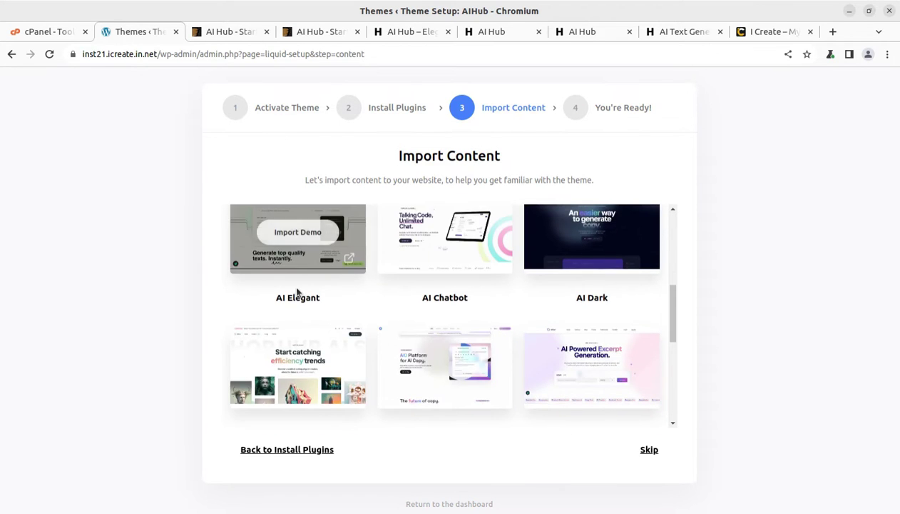
scroll(298, 295, "up", 1)
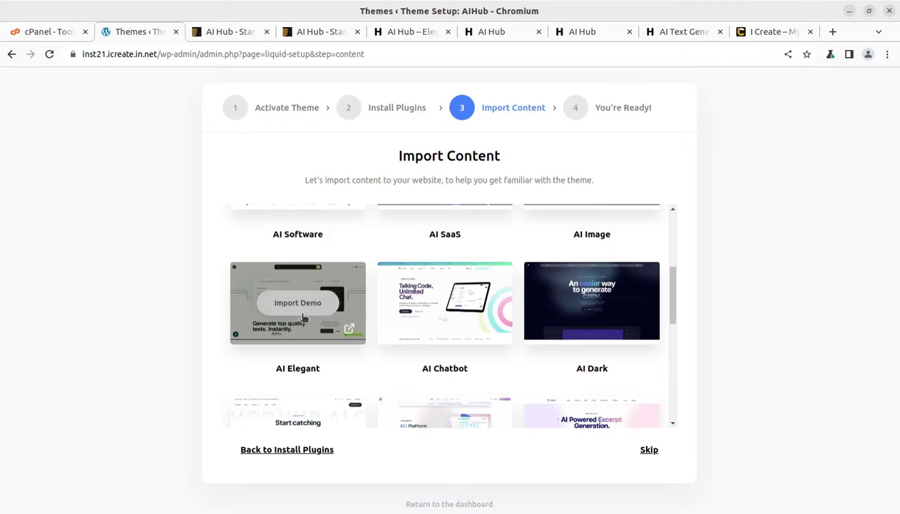
scroll(538, 316, "down", 2)
scroll(534, 319, "down", 2)
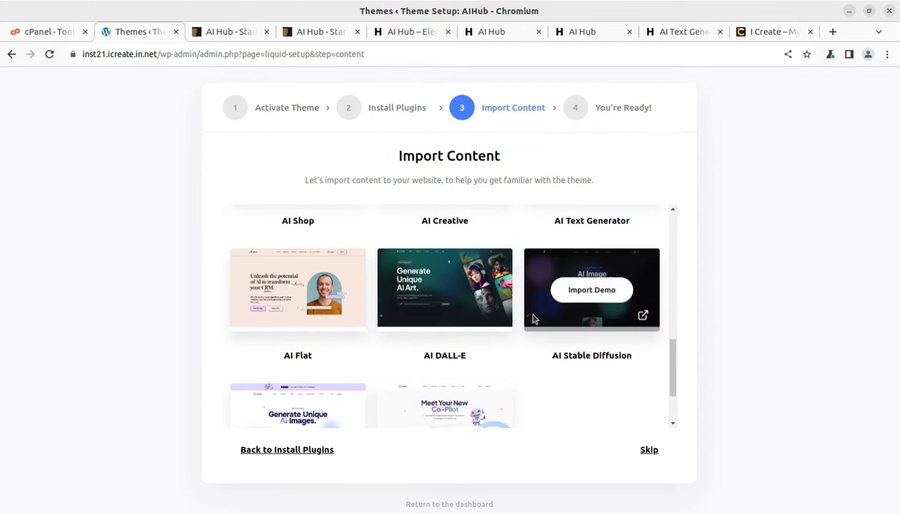
scroll(535, 318, "down", 2)
scroll(533, 317, "up", 4)
scroll(532, 318, "up", 1)
scroll(386, 298, "up", 1)
scroll(349, 292, "up", 1)
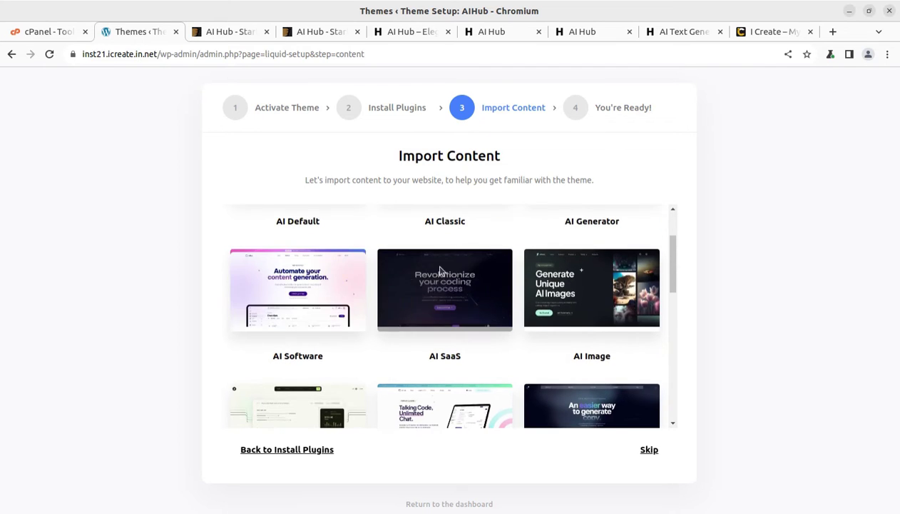
scroll(297, 310, "down", 2)
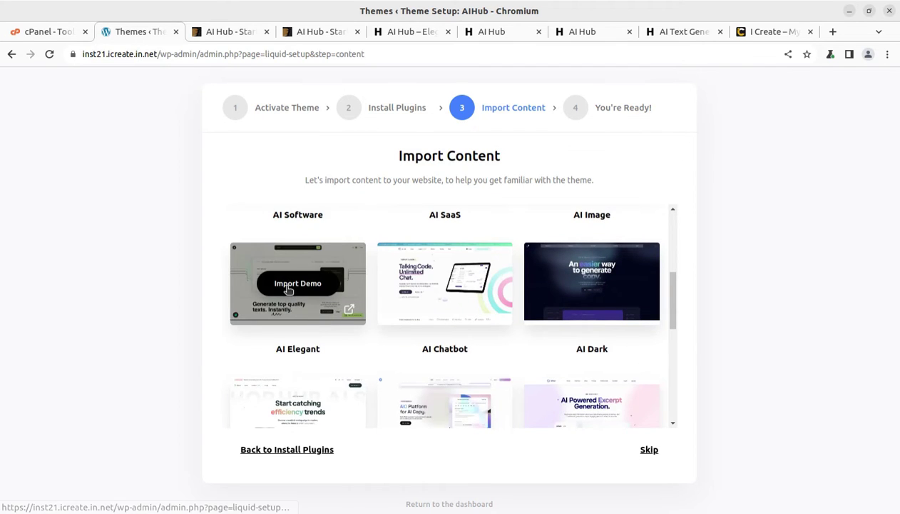
- Open the AI Elegant demo's import dialog with content, media, sidebars and home page checked
left_click(289, 285)
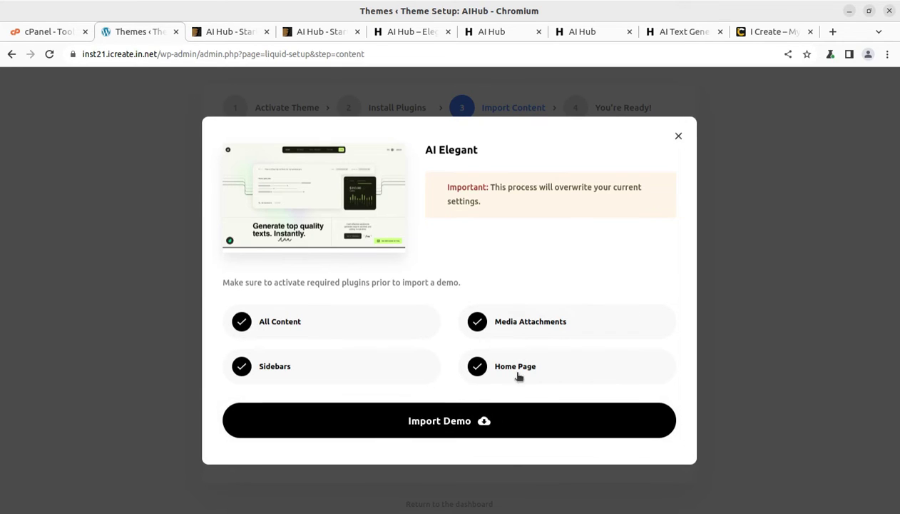
- Start the AI Elegant demo import and let it run until content finishes and media imports
left_click(441, 421)
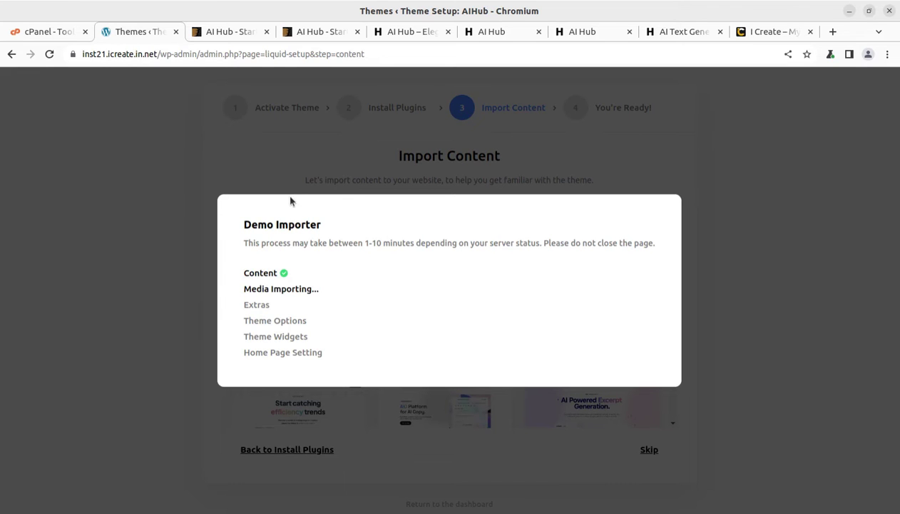
- Open the live AI Hub – Elegant demo site and scroll around its homepage
left_click(409, 32)
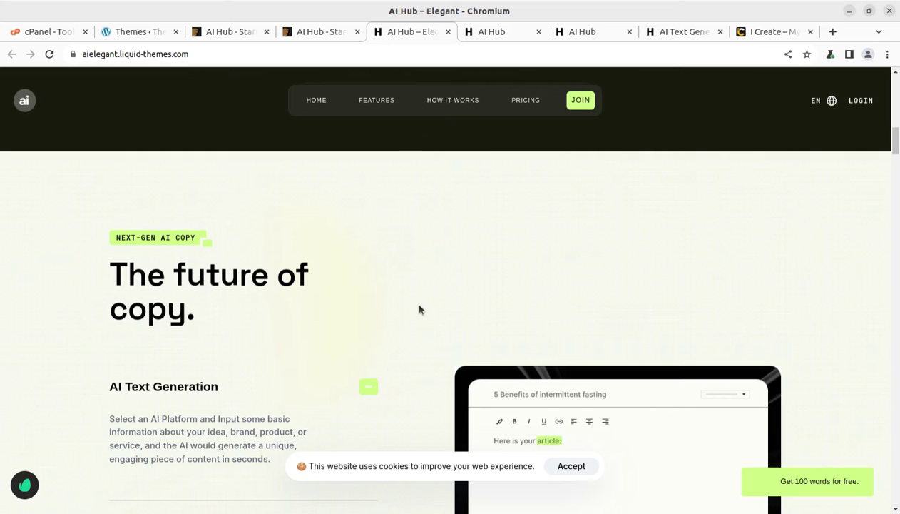
scroll(407, 292, "down", 4)
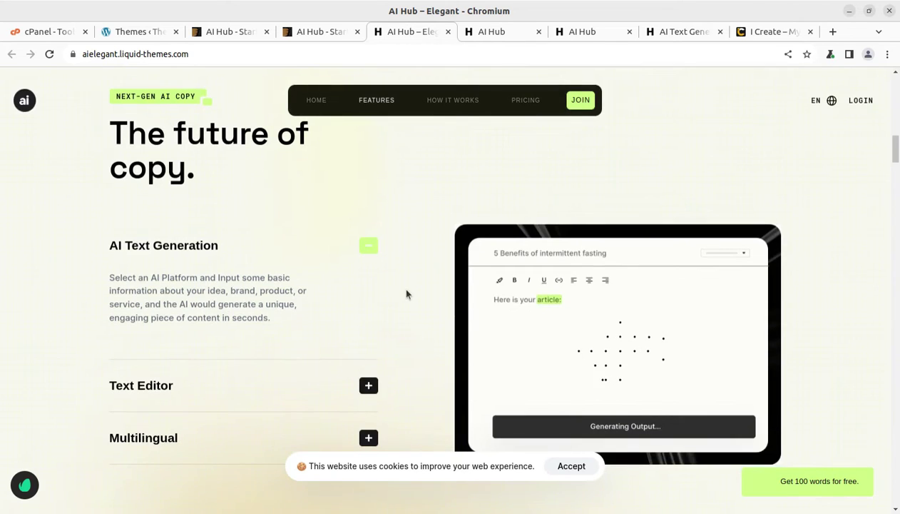
scroll(446, 235, "up", 3)
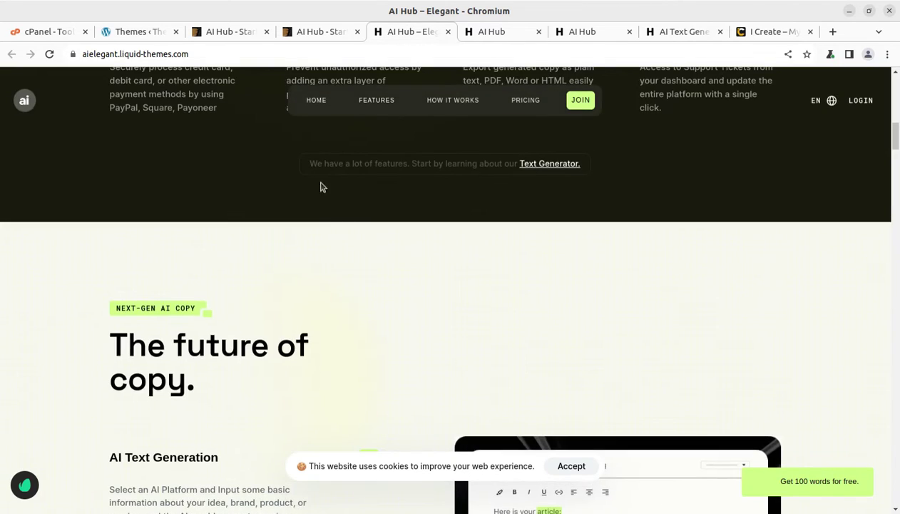
scroll(322, 187, "up", 3)
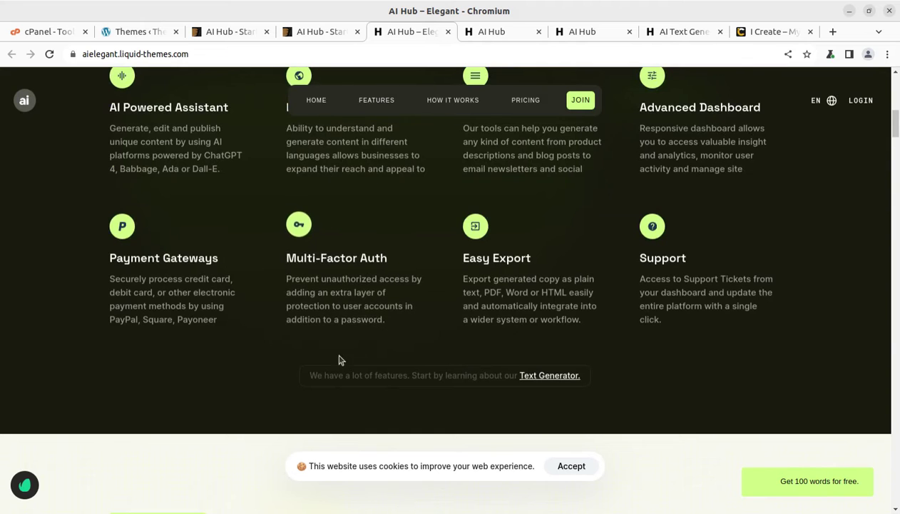
scroll(339, 355, "up", 10)
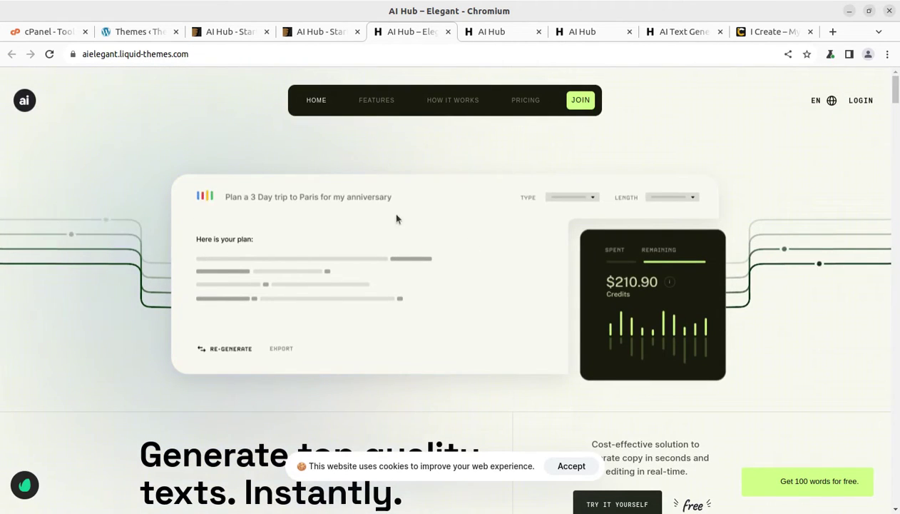
- Jump to the demo's Features, How It Works and Pricing sections, then back Home
left_click(376, 105)
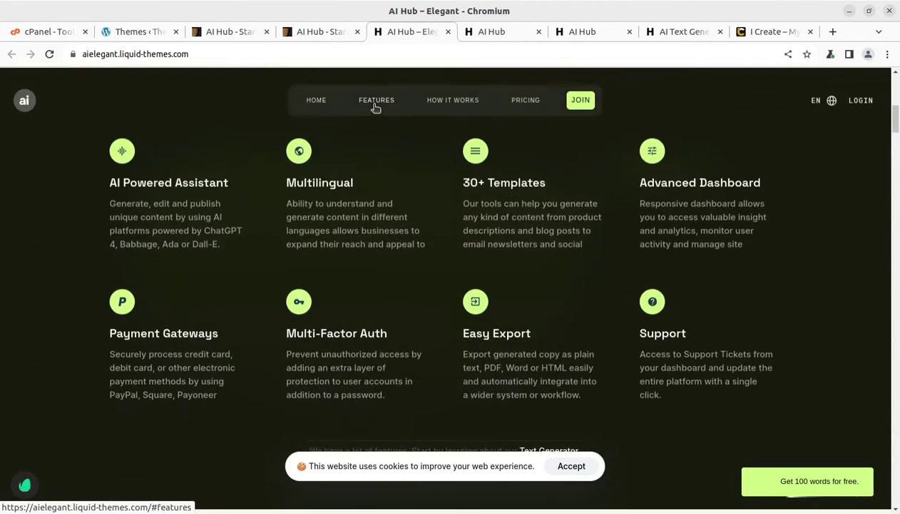
left_click(444, 106)
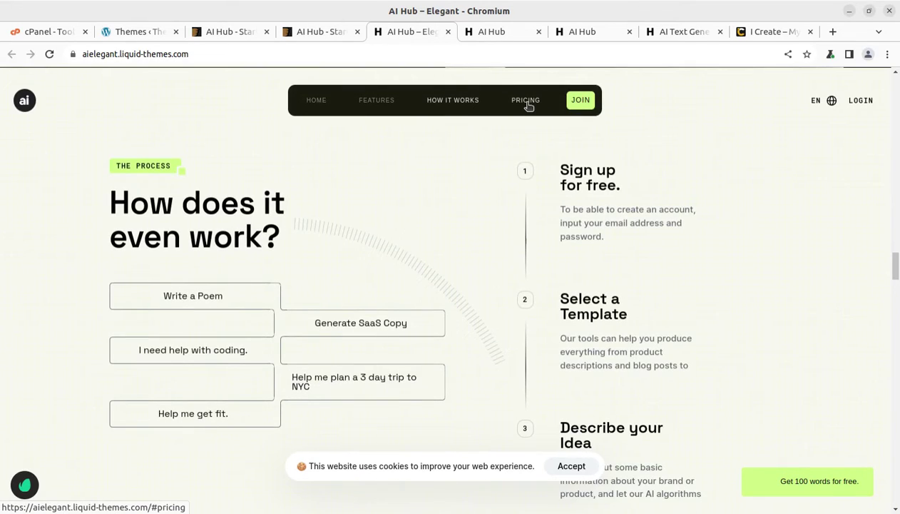
left_click(528, 106)
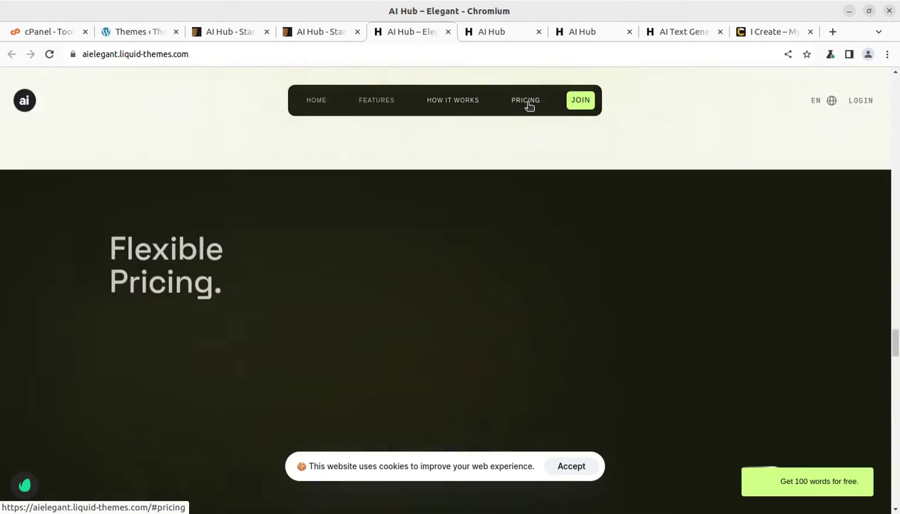
left_click(587, 107)
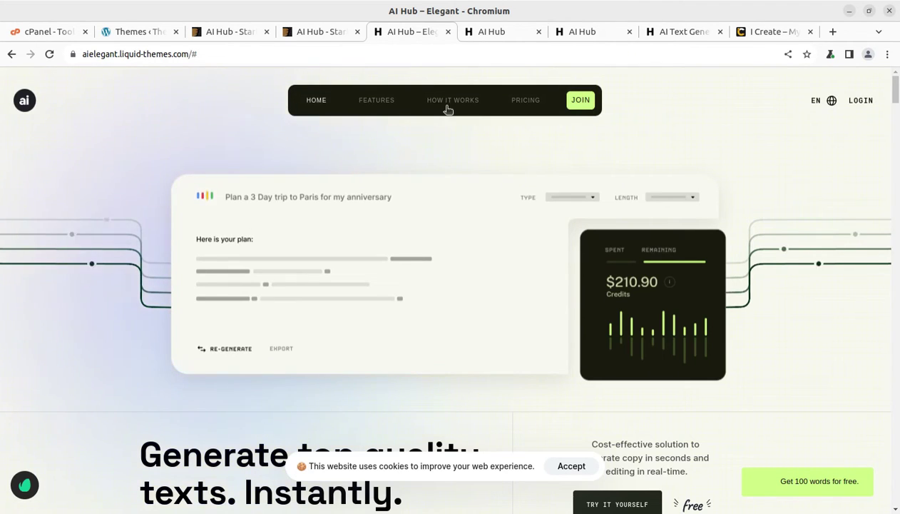
- Browse the AI Image Generator demo, including its Process section, scrolling down the page
left_click(496, 32)
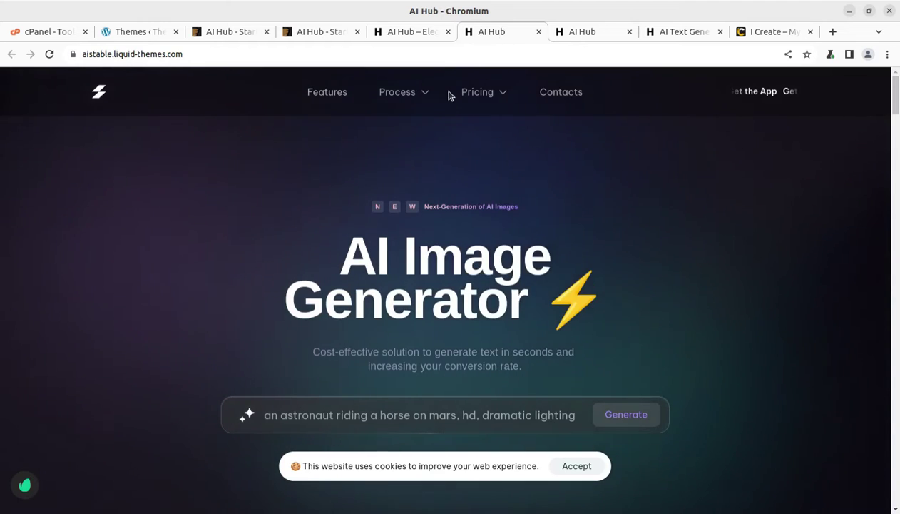
left_click(422, 95)
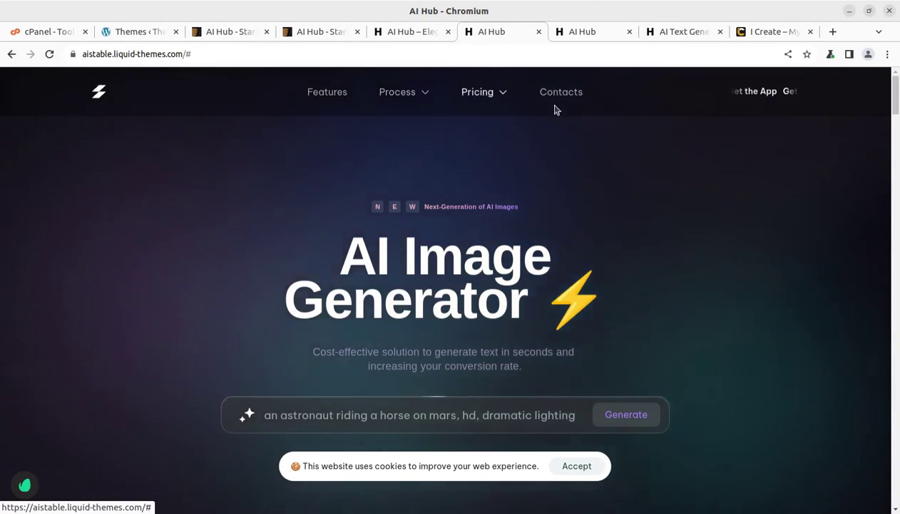
left_click(599, 32)
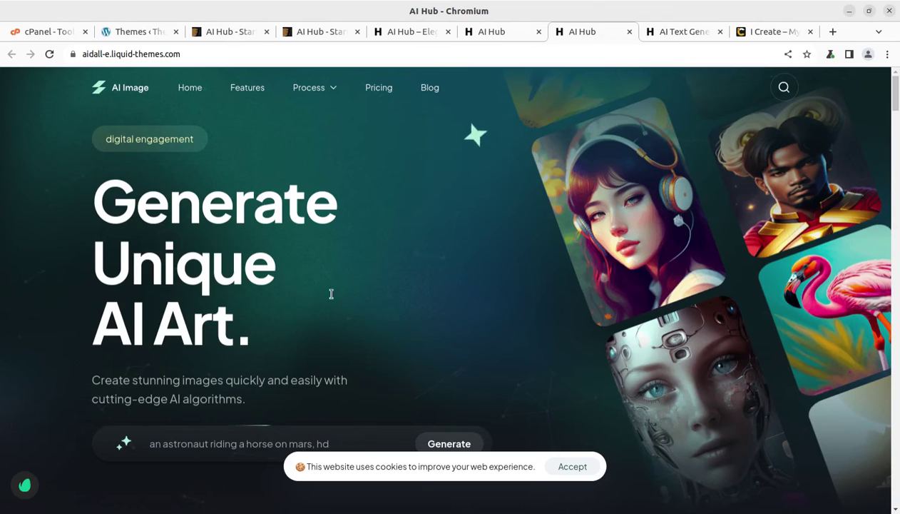
scroll(155, 291, "down", 2)
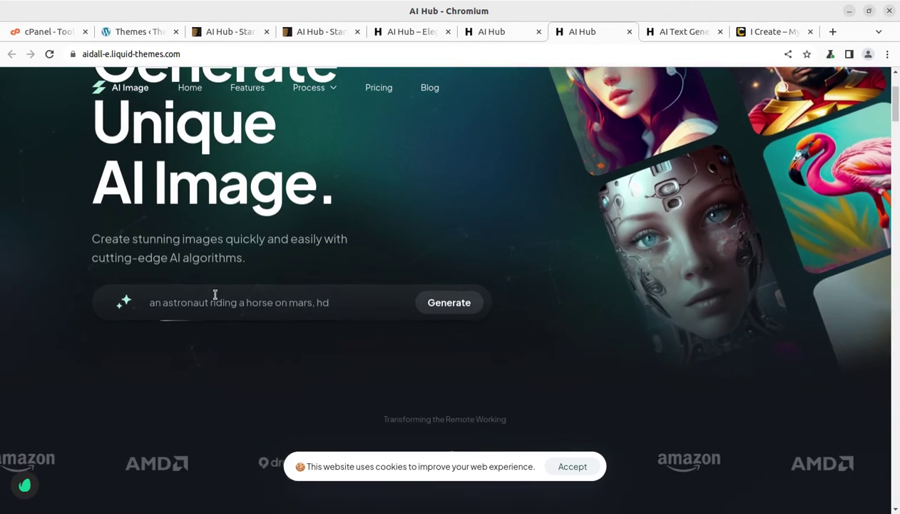
scroll(136, 306, "down", 3)
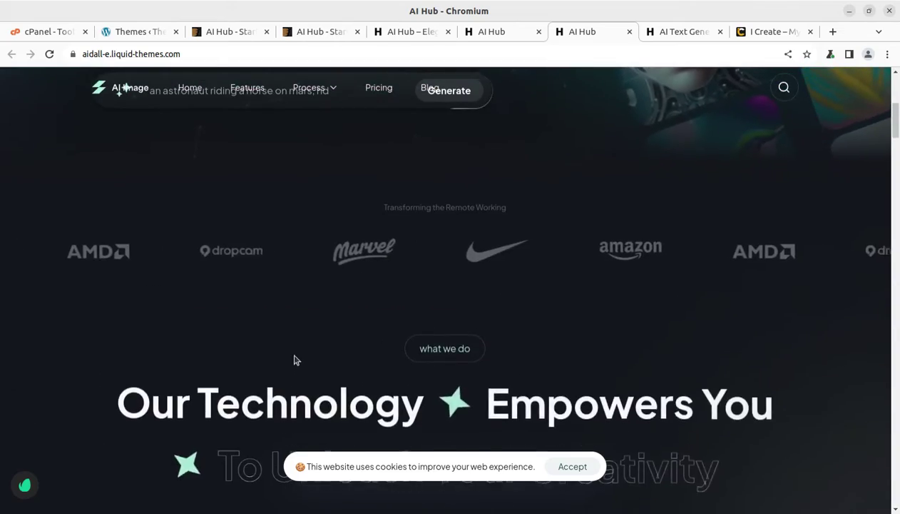
scroll(295, 361, "up", 4)
scroll(291, 296, "down", 3)
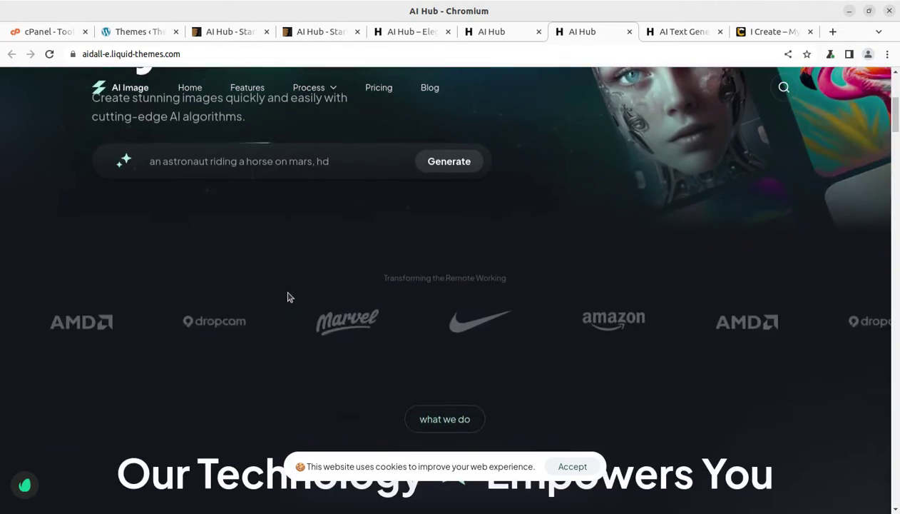
scroll(289, 297, "down", 3)
scroll(289, 297, "down", 3)
scroll(229, 300, "down", 4)
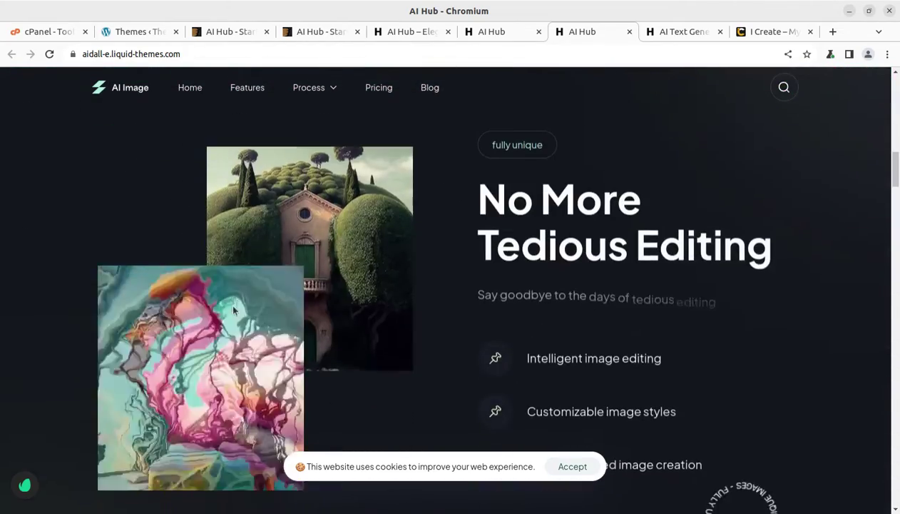
scroll(435, 274, "down", 4)
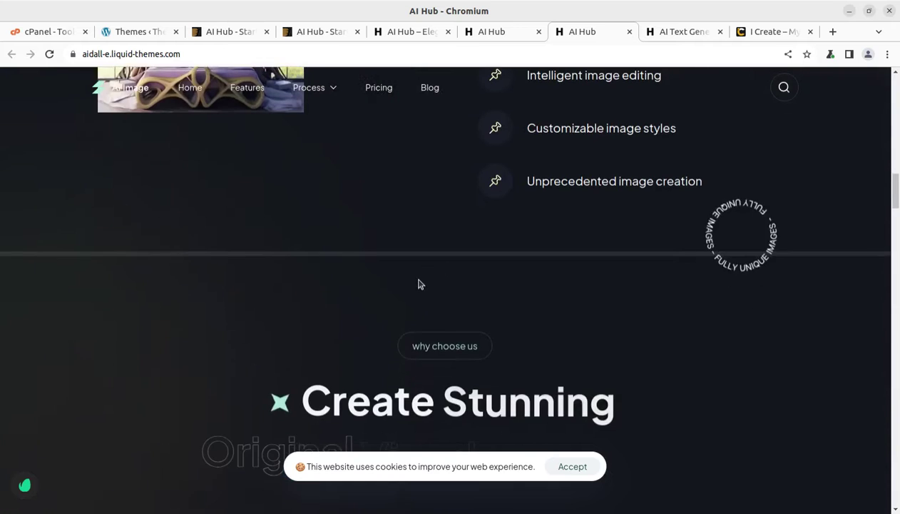
- Switch to the AI Text Generator demo, highlight its hero heading and scroll down
left_click(682, 34)
left_click_drag(233, 286, 634, 294)
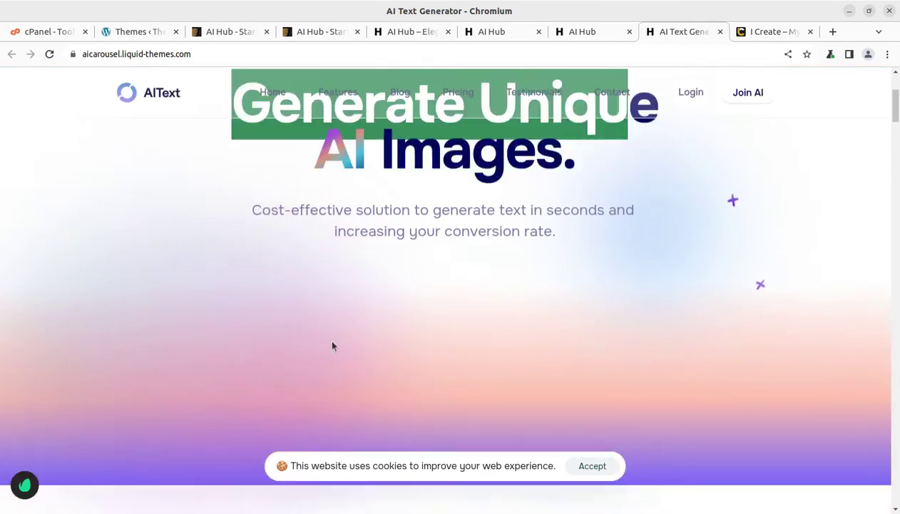
scroll(327, 335, "down", 3)
scroll(327, 335, "down", 5)
scroll(498, 271, "down", 2)
scroll(635, 301, "down", 5)
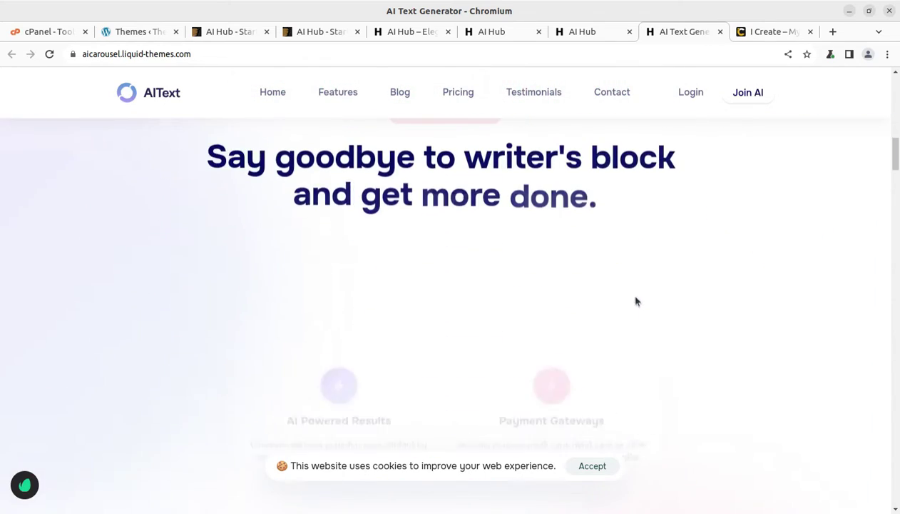
scroll(555, 297, "down", 2)
scroll(554, 297, "down", 2)
- View the AIText Features page, go back, then return to the WordPress import progress
left_click(338, 96)
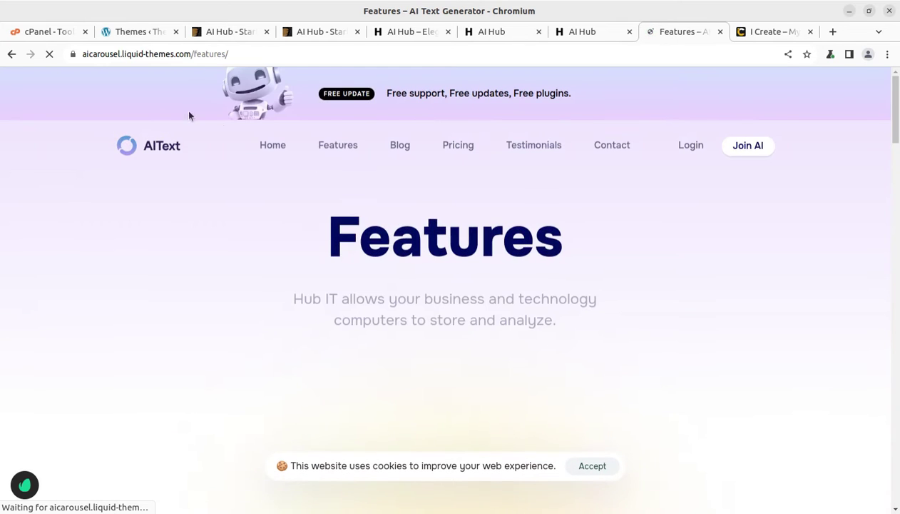
left_click(11, 54)
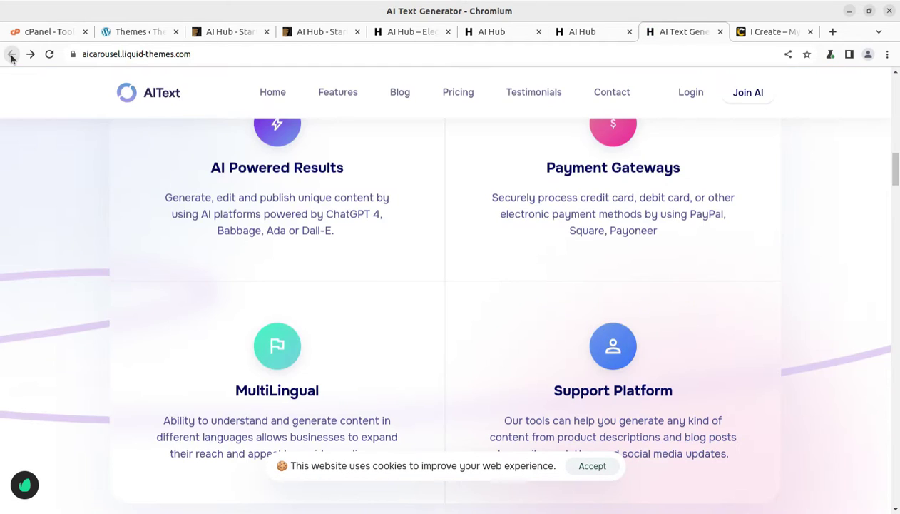
left_click(133, 36)
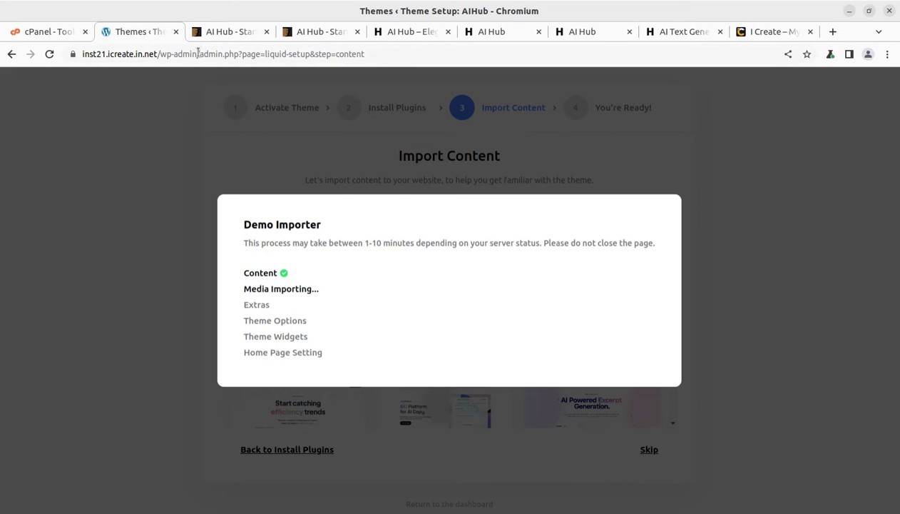
- Load the wp-admin Media Library and refresh it to see items grow from 30 to 32
left_click_drag(199, 53, 80, 54)
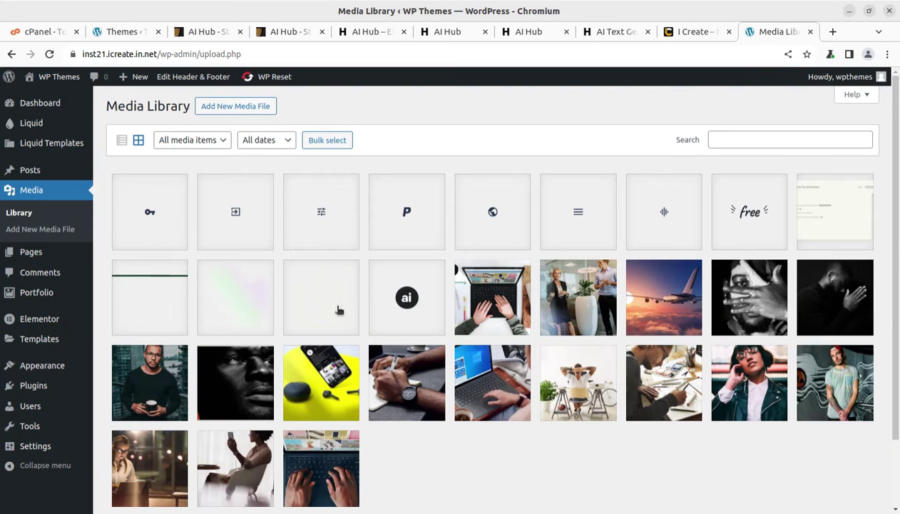
scroll(448, 345, "down", 2)
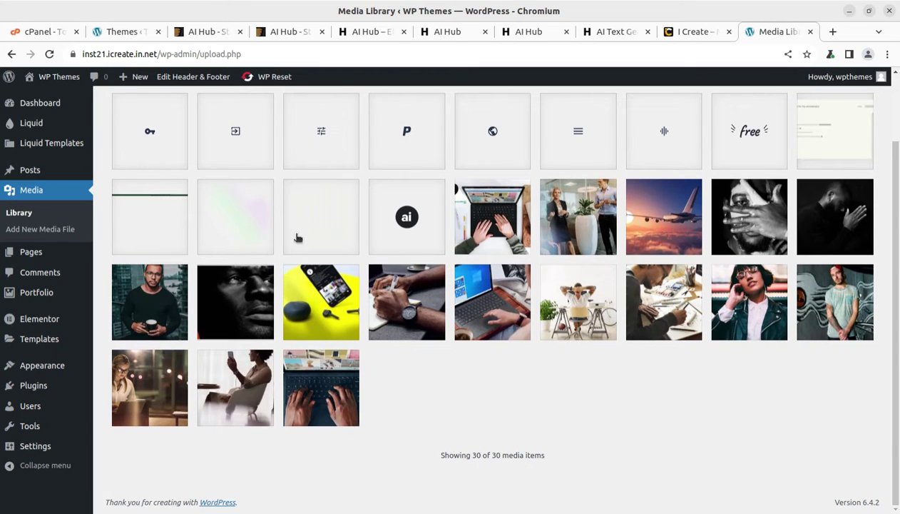
left_click(50, 54)
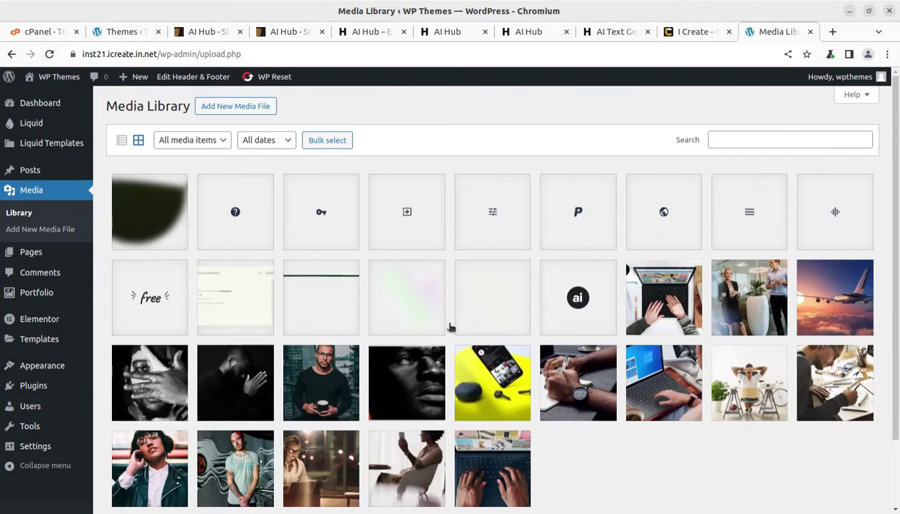
scroll(520, 351, "down", 2)
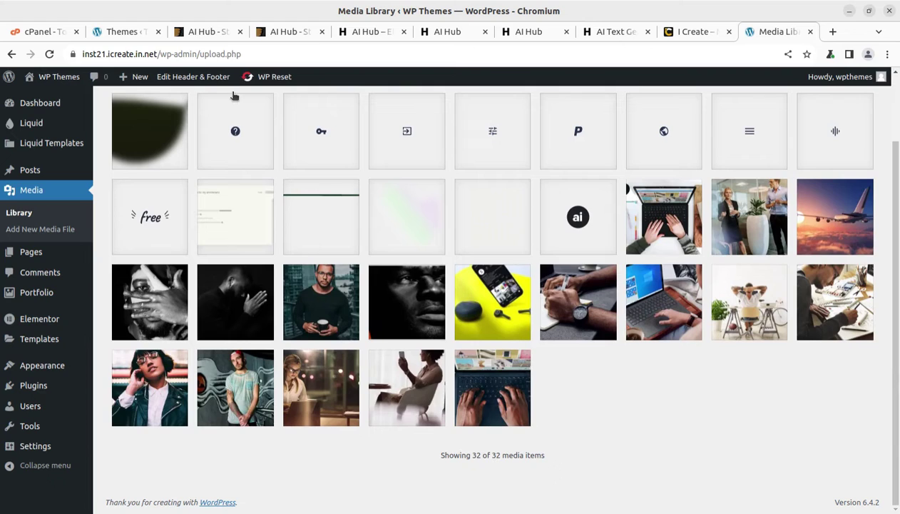
- Check the import, then highlight the AI Hub theme title and $39 price on ThemeForest
left_click(120, 31)
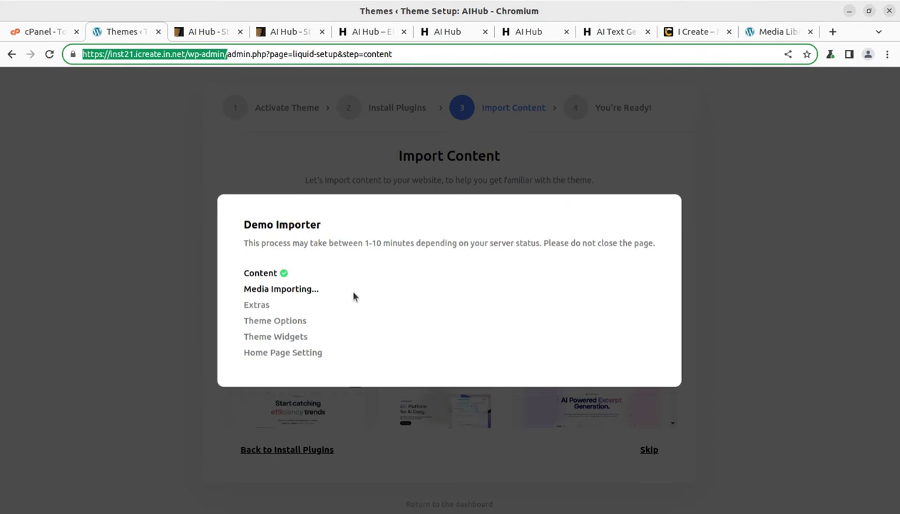
left_click(209, 33)
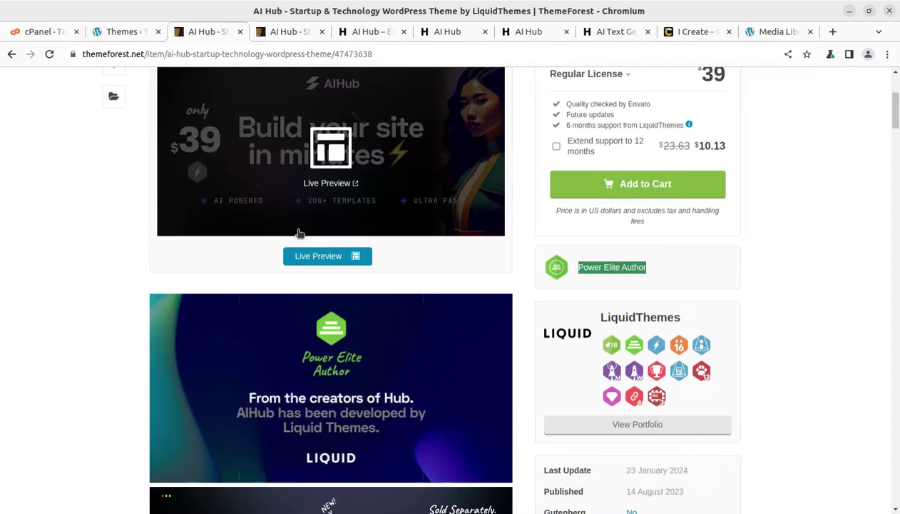
scroll(399, 317, "up", 2)
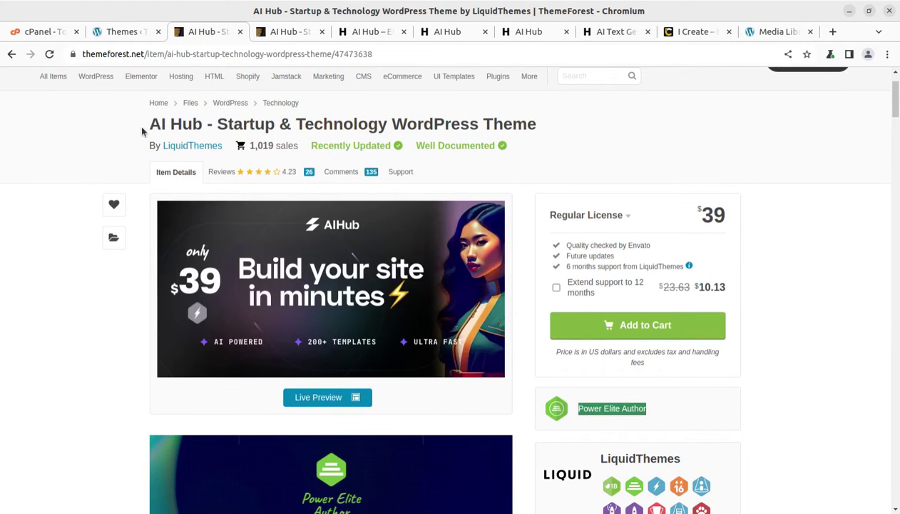
left_click_drag(142, 132, 537, 136)
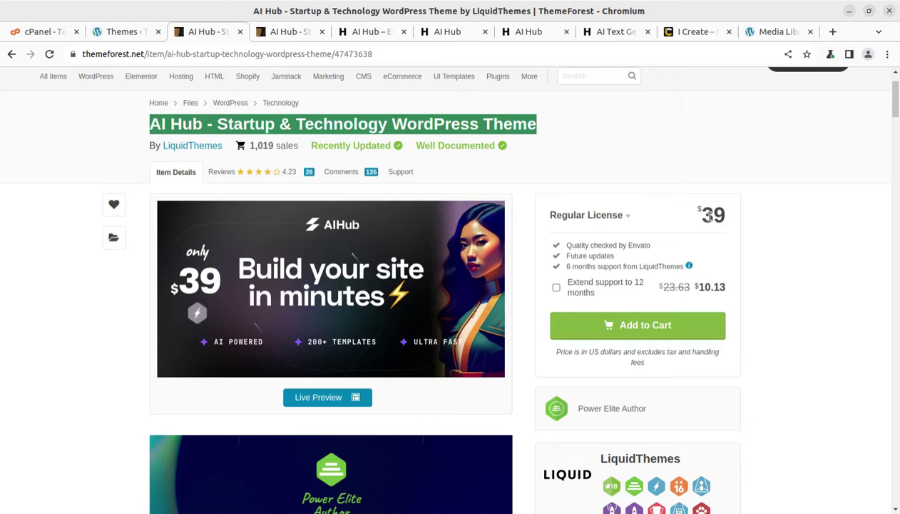
left_click_drag(704, 215, 721, 218)
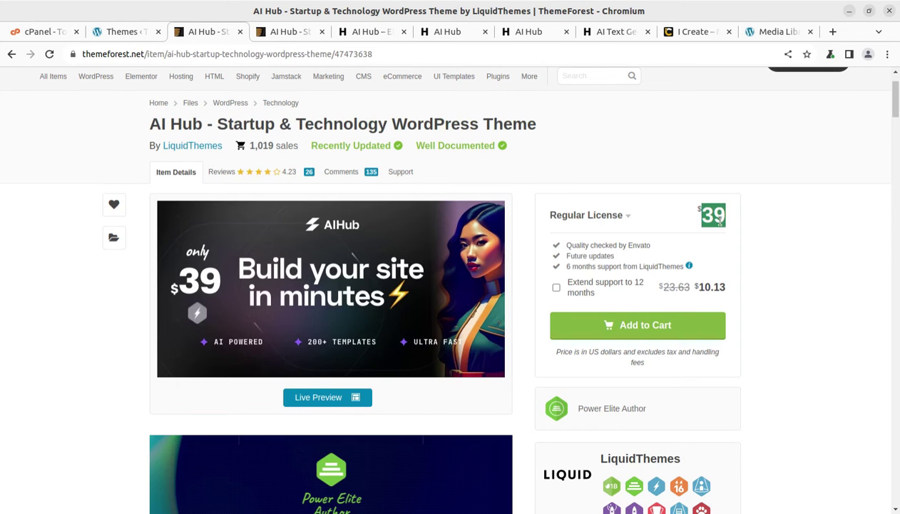
- Highlight the LiquidThemes author name and Power Elite Author badge, scrolling the item page
scroll(714, 242, "down", 2)
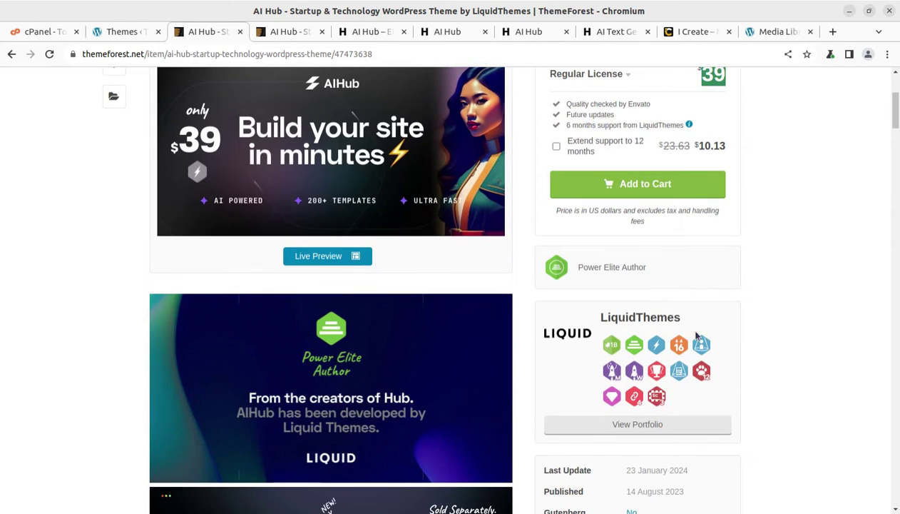
left_click_drag(698, 320, 585, 318)
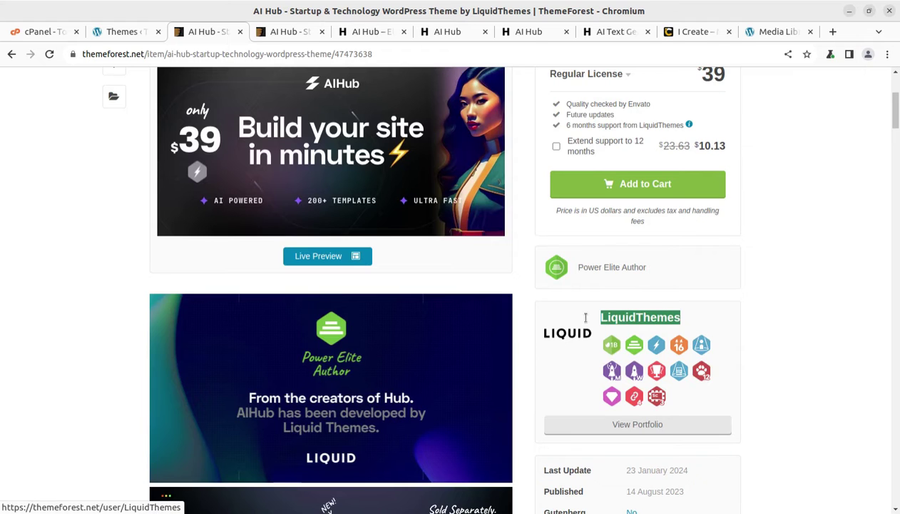
left_click_drag(648, 267, 580, 268)
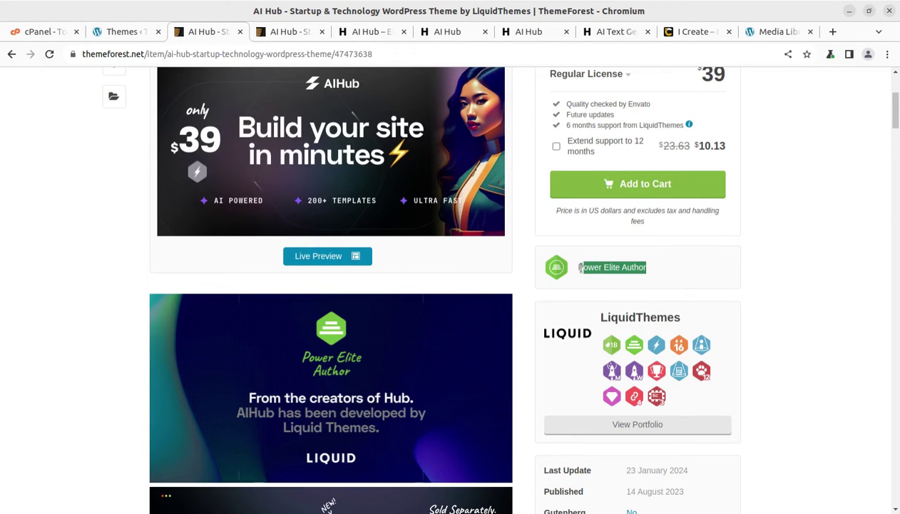
scroll(371, 349, "down", 2)
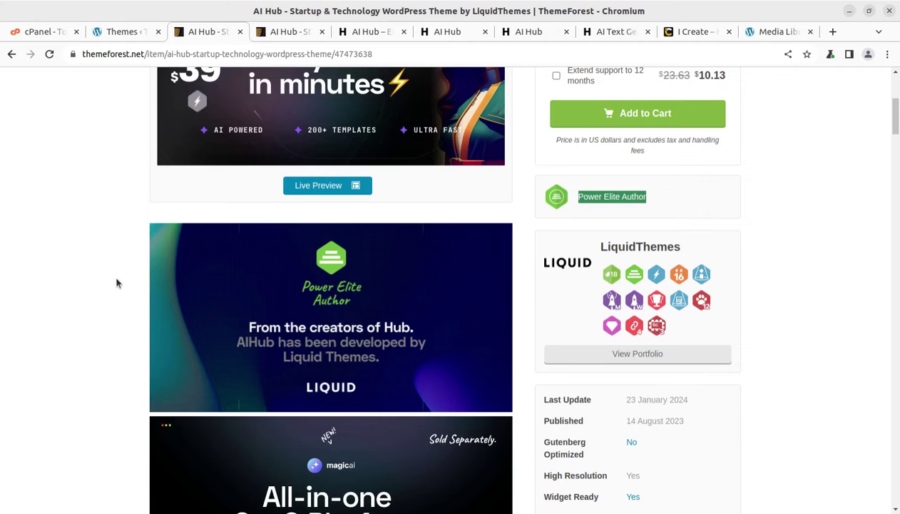
scroll(118, 283, "up", 4)
scroll(117, 283, "up", 4)
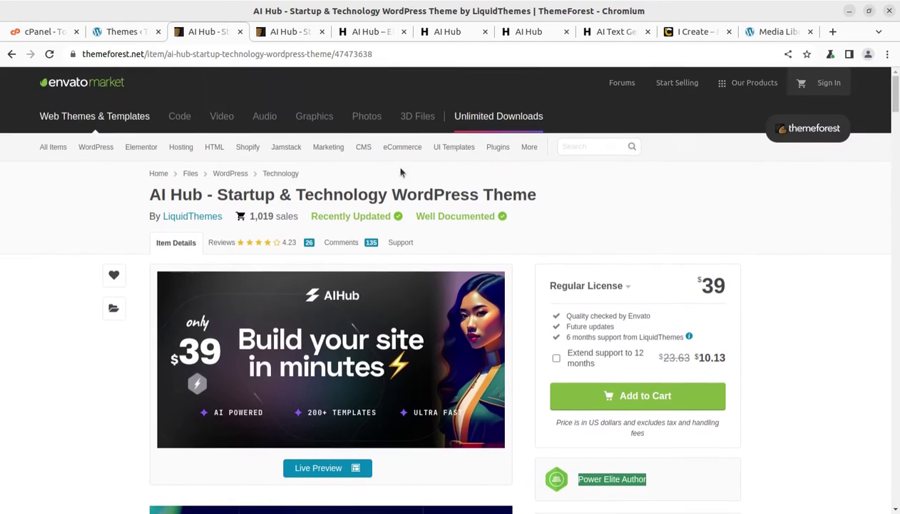
left_click(692, 34)
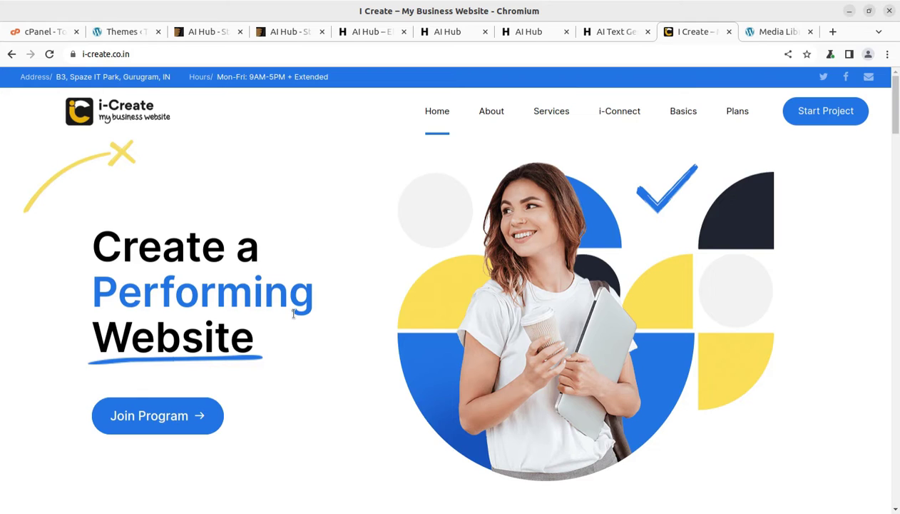
scroll(293, 311, "down", 3)
scroll(295, 317, "down", 2)
scroll(293, 314, "down", 2)
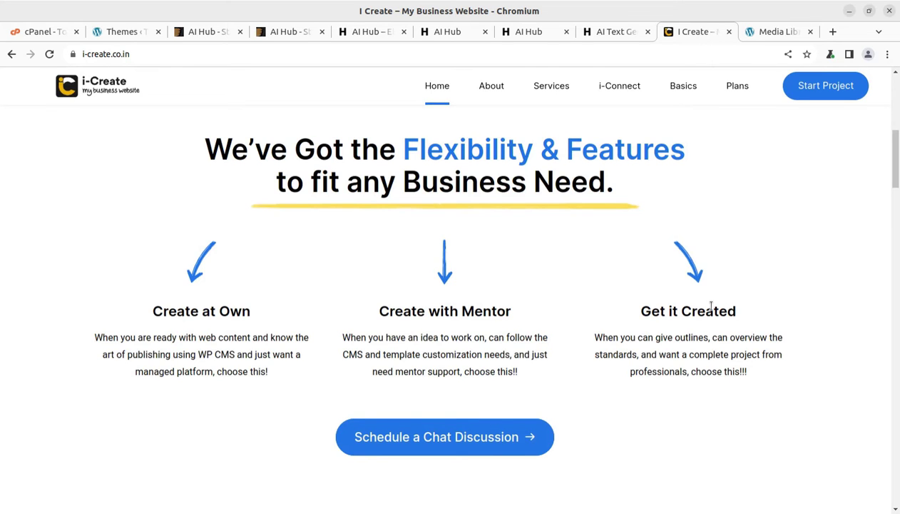
scroll(709, 307, "down", 2)
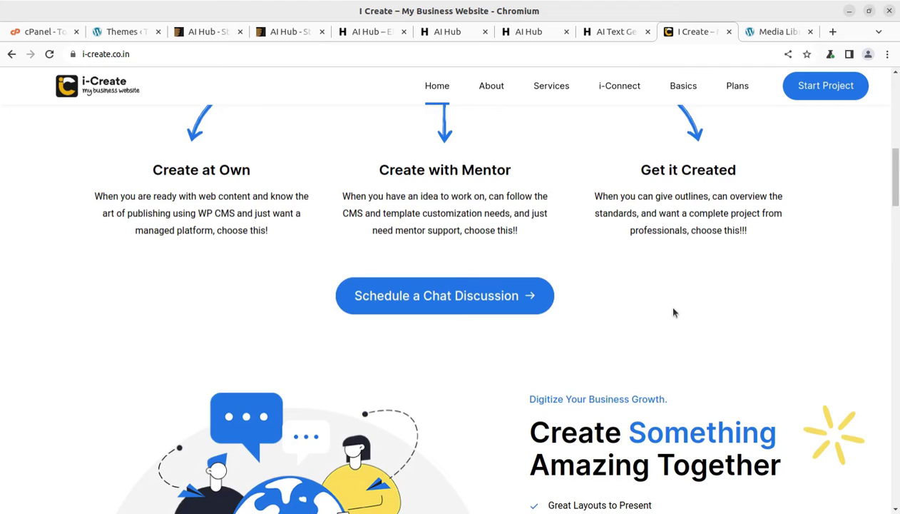
scroll(674, 312, "up", 1)
scroll(642, 361, "up", 2)
scroll(636, 250, "up", 2)
scroll(614, 200, "up", 2)
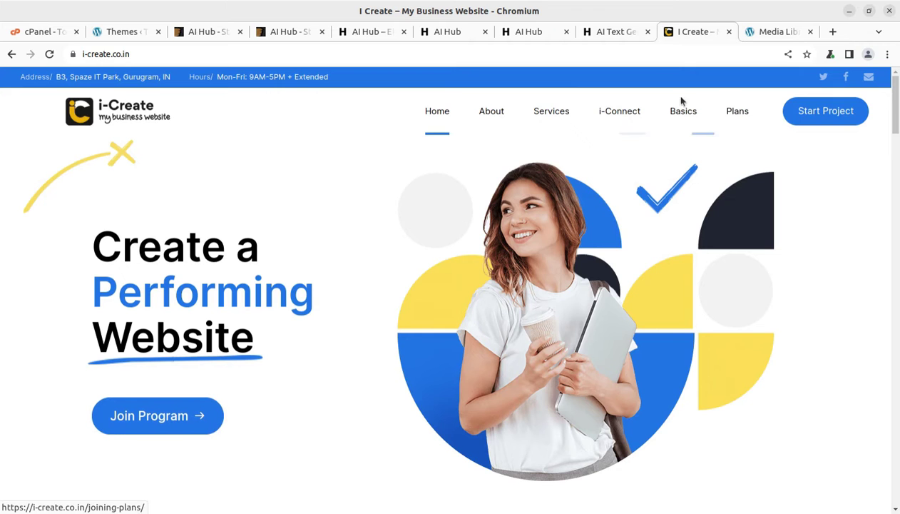
- Return to the AI Hub ThemeForest page and highlight its 14 August 2023 published date
left_click(201, 32)
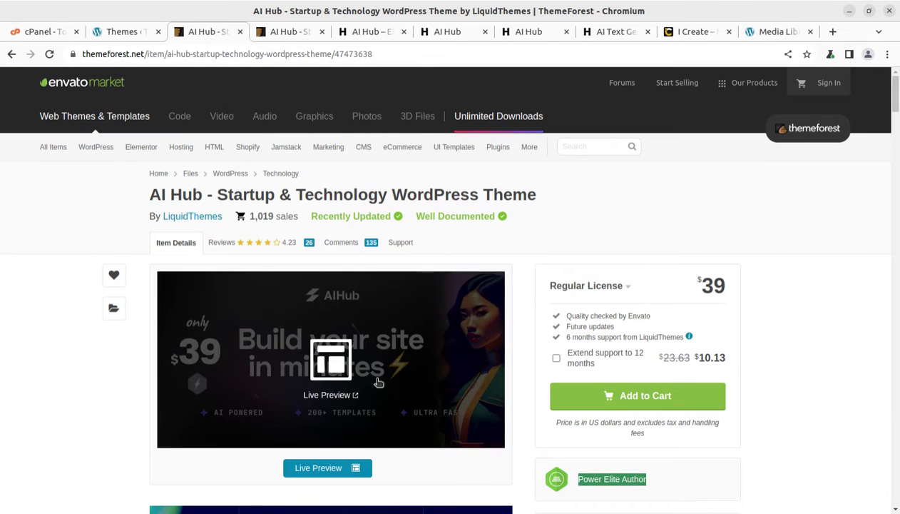
scroll(444, 408, "down", 3)
scroll(502, 421, "down", 1)
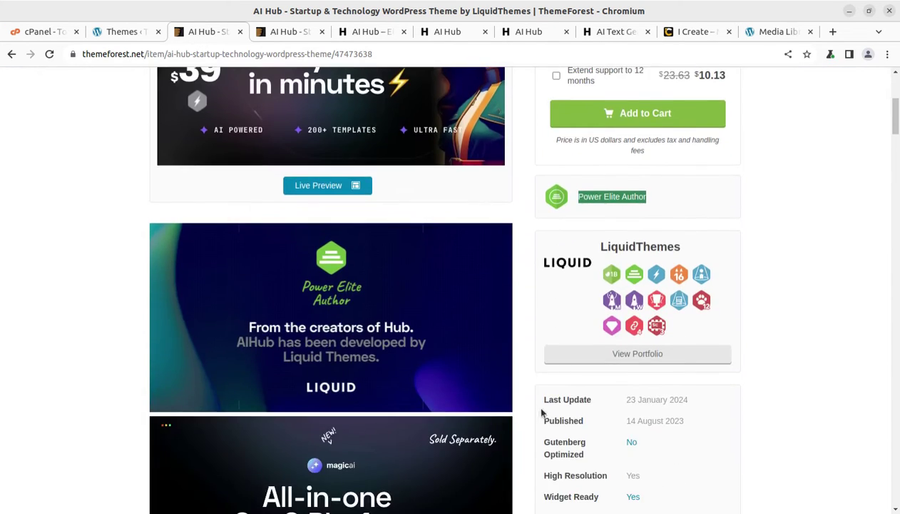
mouse_move(688, 421)
left_mouse_down()
mouse_move(628, 420)
mouse_move(696, 408)
left_mouse_up()
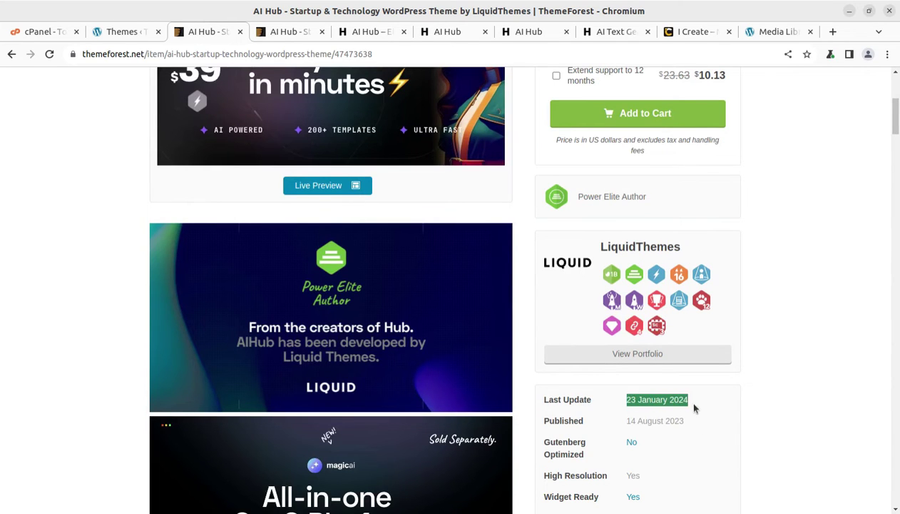
- Scroll through the plugins, live builder, elements, mobile-first, custom pages and typography sections
scroll(699, 406, "down", 1)
scroll(706, 407, "down", 2)
scroll(685, 403, "down", 1)
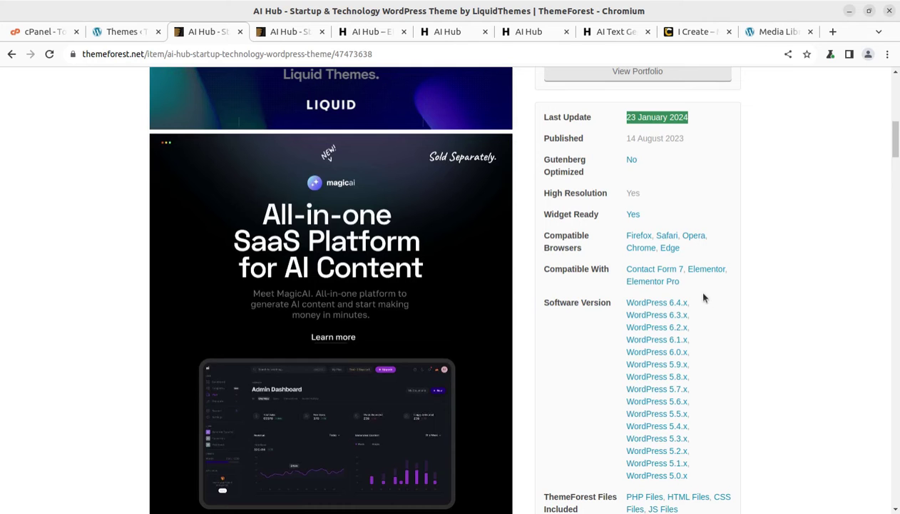
scroll(710, 323, "down", 3)
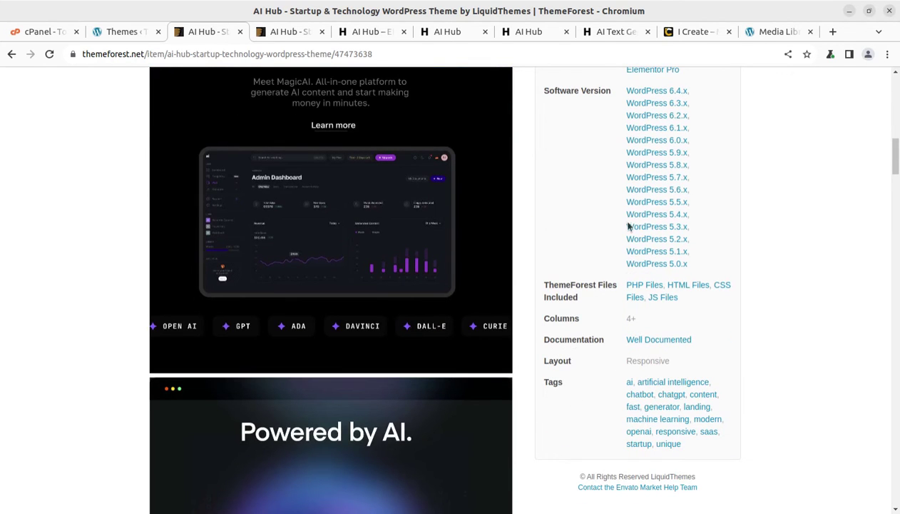
scroll(386, 407, "down", 3)
scroll(282, 399, "down", 3)
scroll(305, 400, "down", 3)
scroll(303, 401, "down", 3)
scroll(303, 401, "down", 3)
scroll(305, 404, "down", 2)
scroll(305, 404, "down", 3)
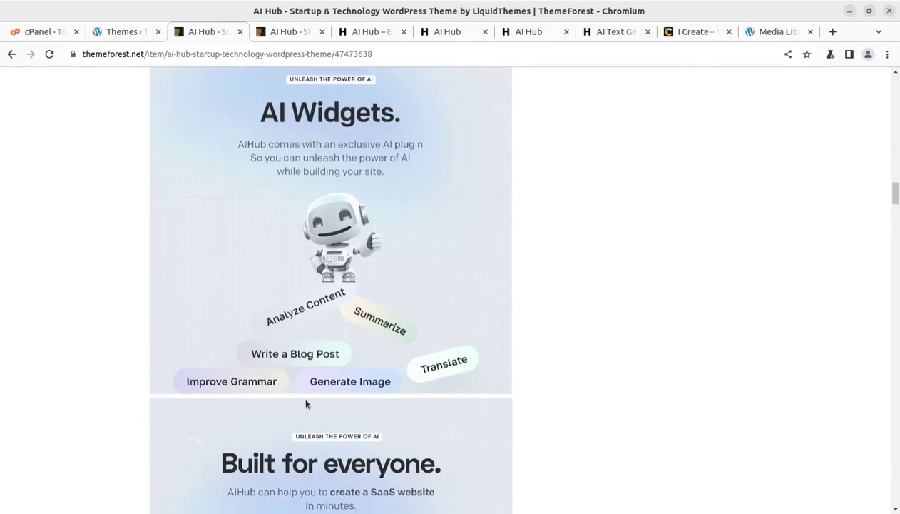
scroll(305, 404, "down", 5)
scroll(306, 404, "down", 2)
scroll(305, 404, "down", 3)
scroll(304, 404, "down", 3)
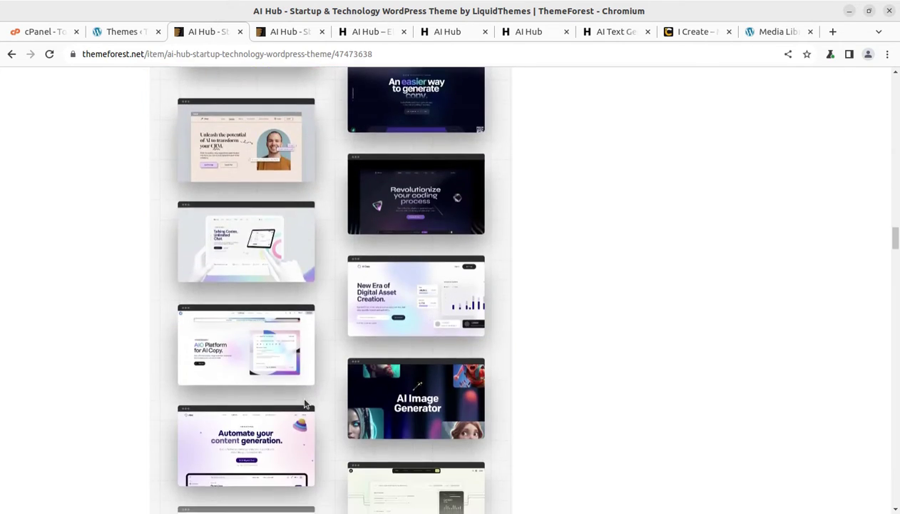
scroll(304, 404, "down", 3)
scroll(304, 404, "down", 3)
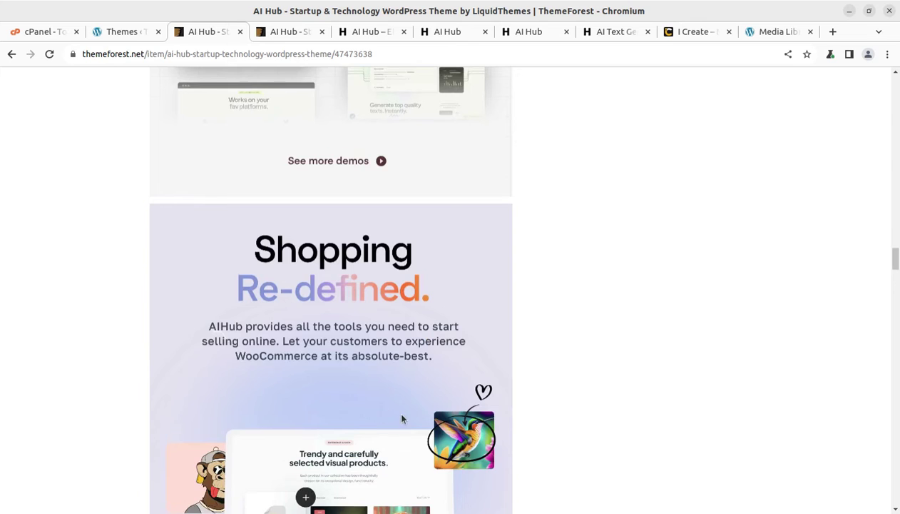
scroll(399, 418, "down", 3)
scroll(399, 419, "down", 2)
scroll(398, 419, "down", 4)
scroll(398, 419, "down", 2)
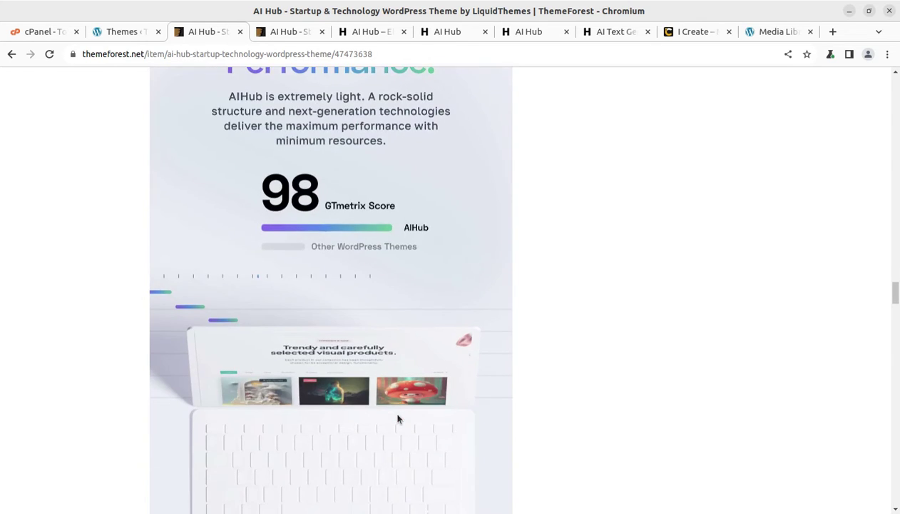
scroll(398, 419, "down", 1)
scroll(398, 419, "down", 2)
scroll(399, 418, "down", 3)
scroll(396, 418, "down", 3)
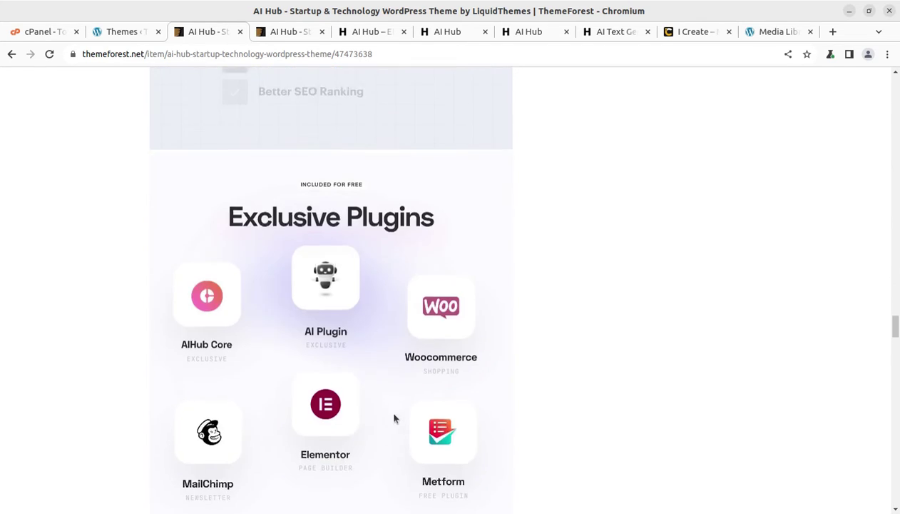
scroll(394, 418, "down", 2)
scroll(393, 418, "down", 2)
scroll(391, 418, "down", 2)
scroll(391, 419, "down", 2)
scroll(391, 419, "down", 2)
scroll(389, 418, "down", 2)
scroll(389, 418, "down", 2)
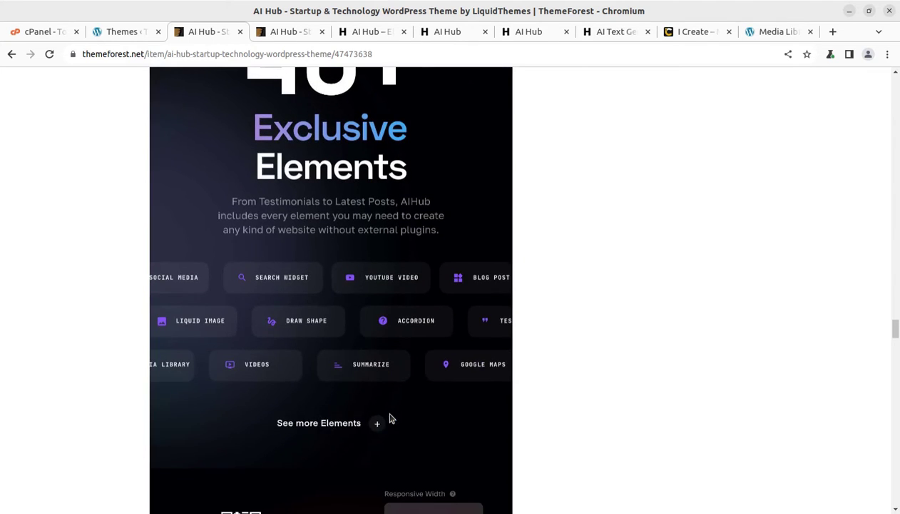
scroll(185, 400, "down", 2)
scroll(267, 394, "down", 2)
scroll(351, 394, "down", 2)
scroll(352, 396, "down", 2)
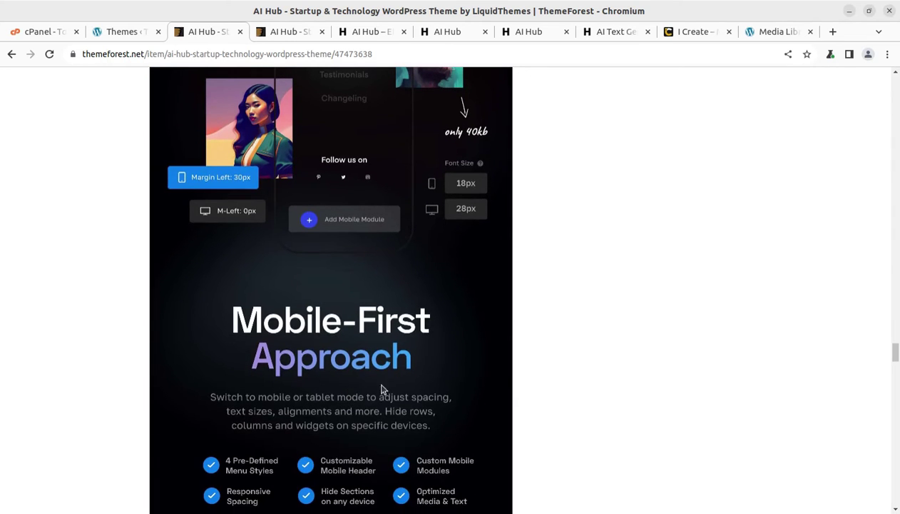
scroll(420, 391, "down", 1)
scroll(419, 391, "down", 2)
scroll(418, 390, "down", 3)
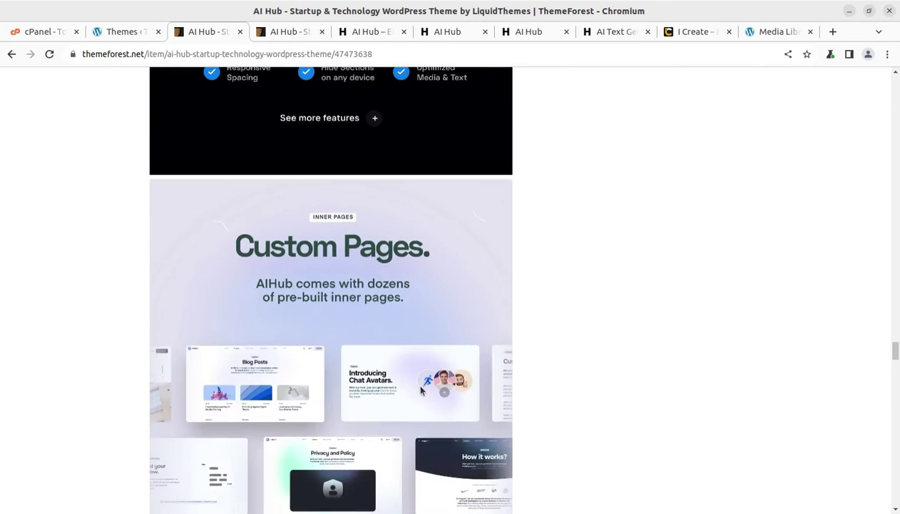
scroll(418, 388, "down", 2)
scroll(413, 389, "down", 2)
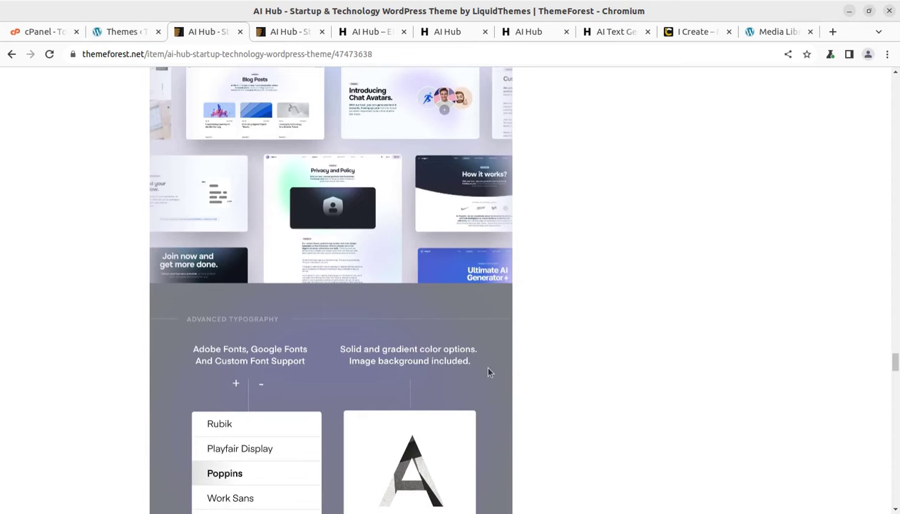
scroll(491, 372, "down", 1)
scroll(573, 376, "down", 1)
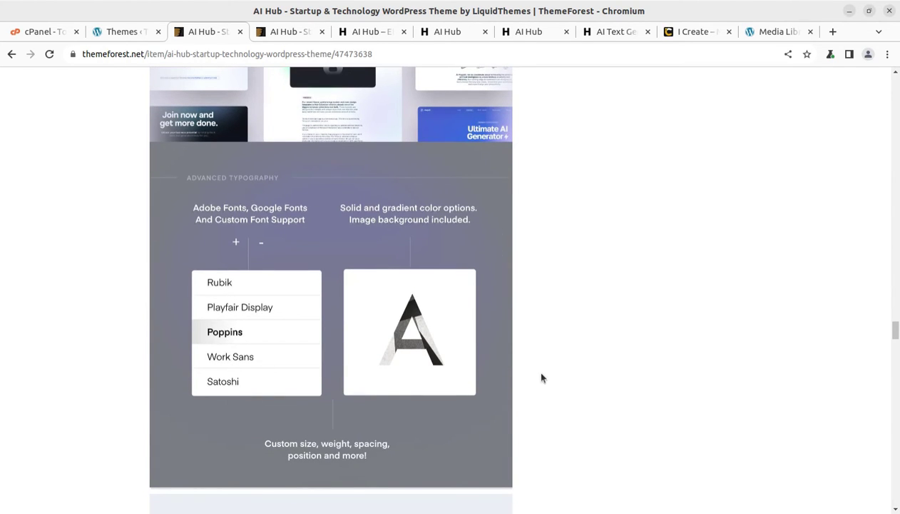
- Reload the Media Library to see new demo images, then find the setup showing You're Ready!
left_click(121, 34)
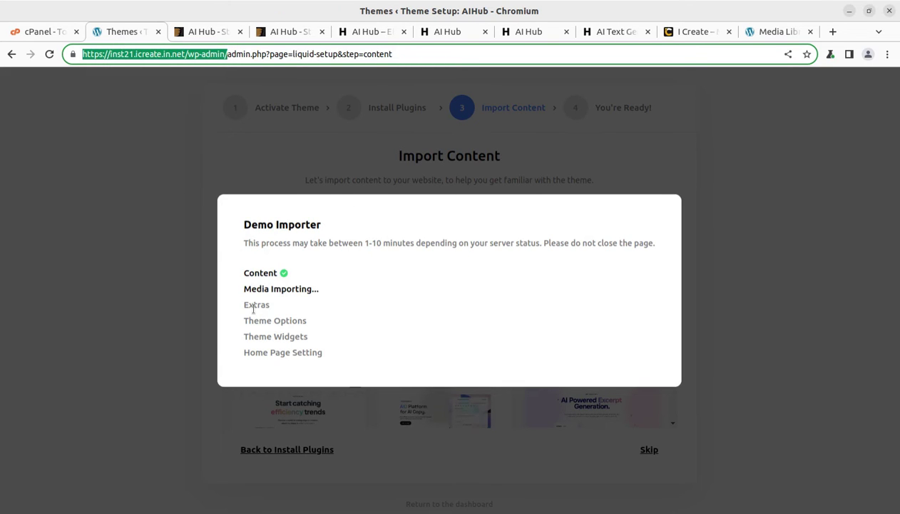
left_click(765, 36)
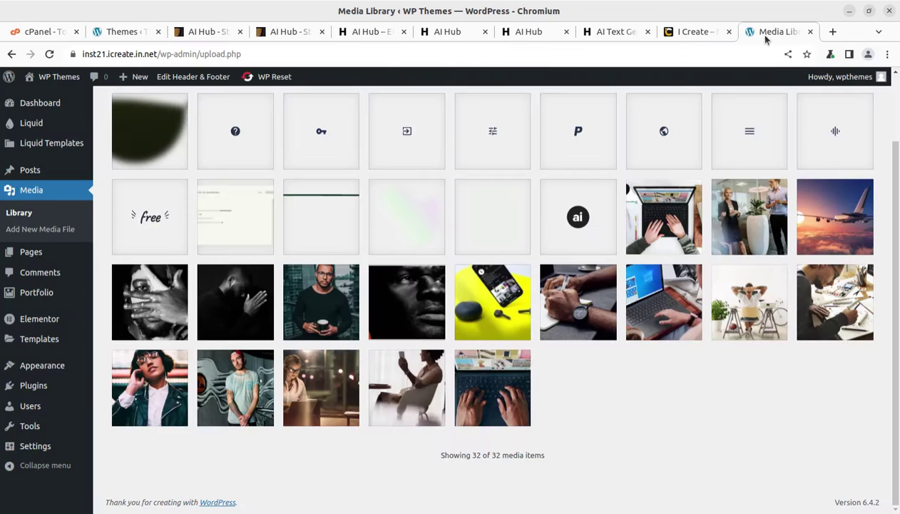
left_click(49, 55)
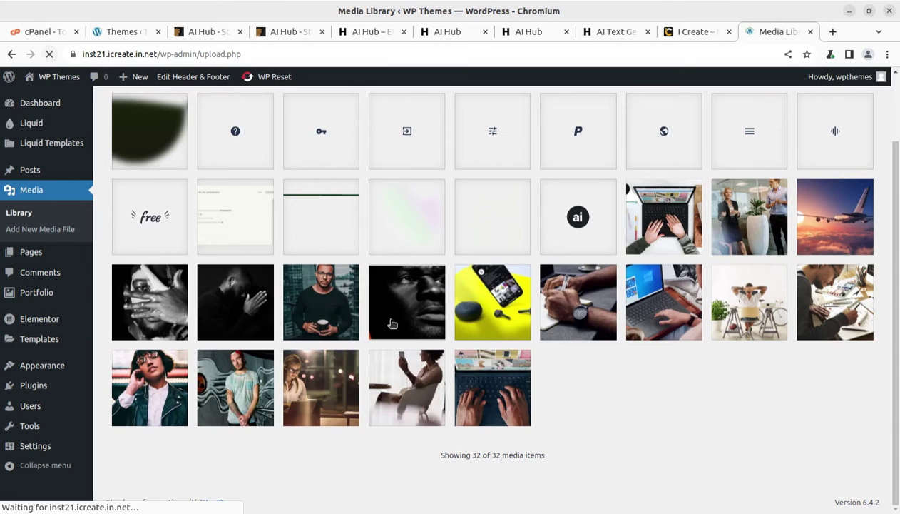
scroll(446, 341, "down", 3)
scroll(451, 347, "down", 2)
scroll(452, 348, "down", 1)
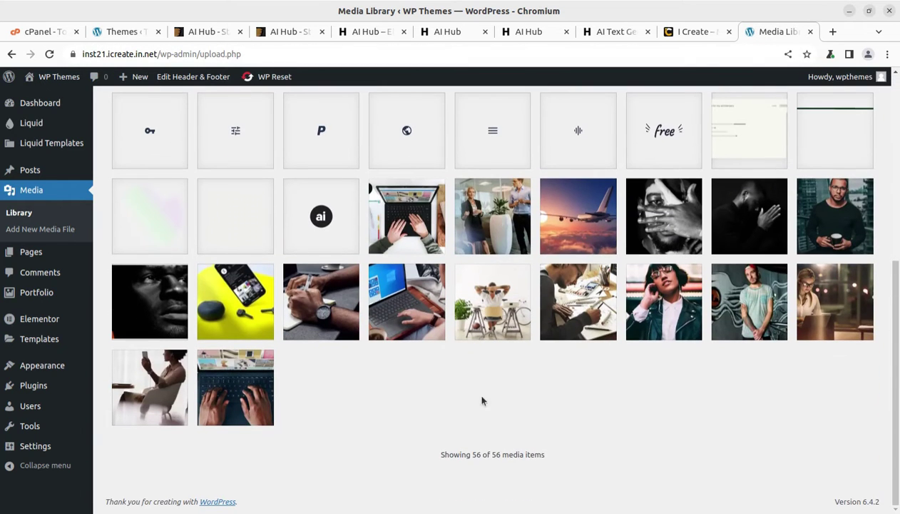
scroll(464, 396, "up", 4)
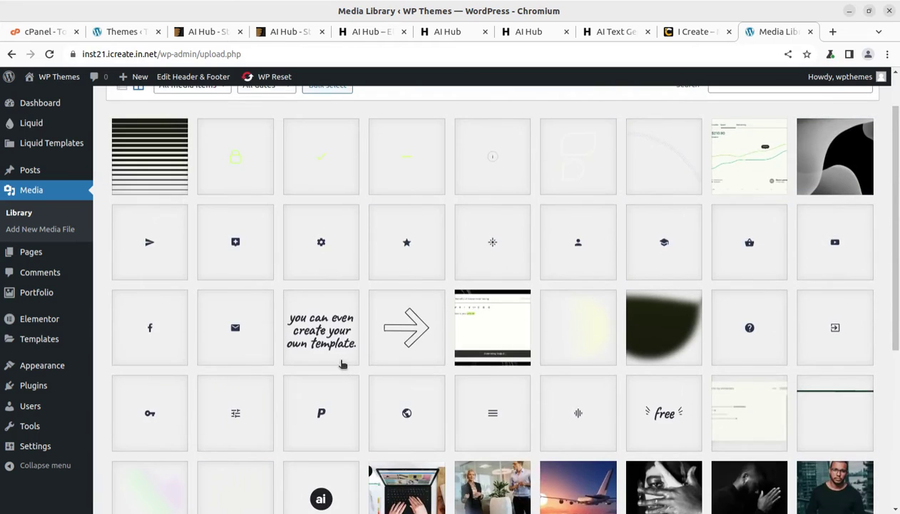
scroll(342, 363, "up", 1)
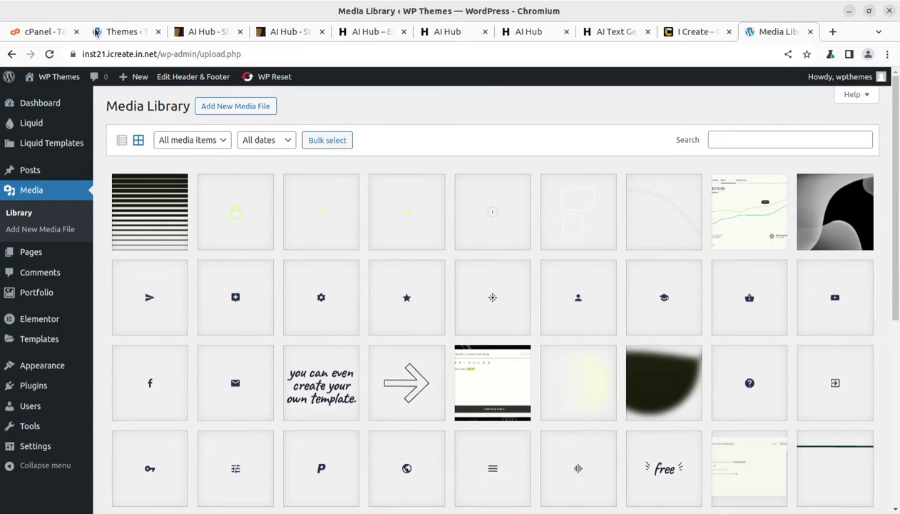
left_click(115, 32)
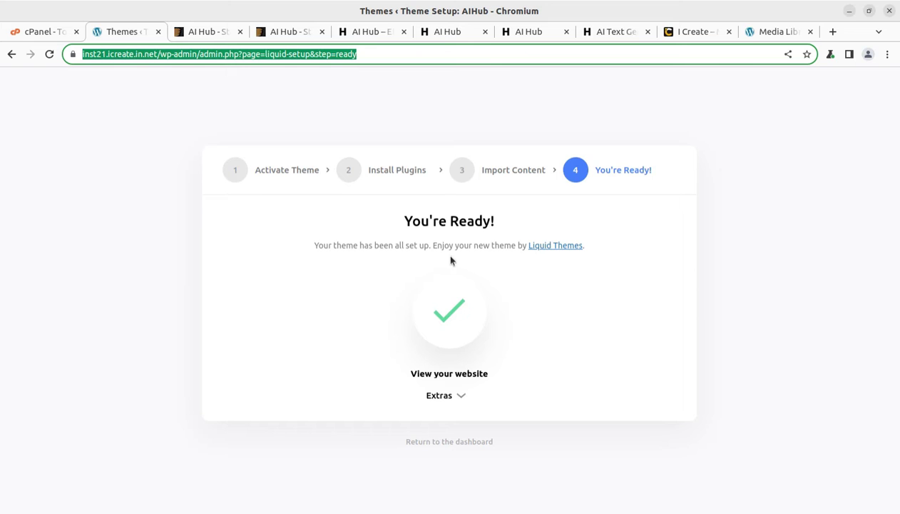
- Expand the finished setup's Extras, confirm 69 Media Library items, then bring up cPanel Tools
left_click(463, 395)
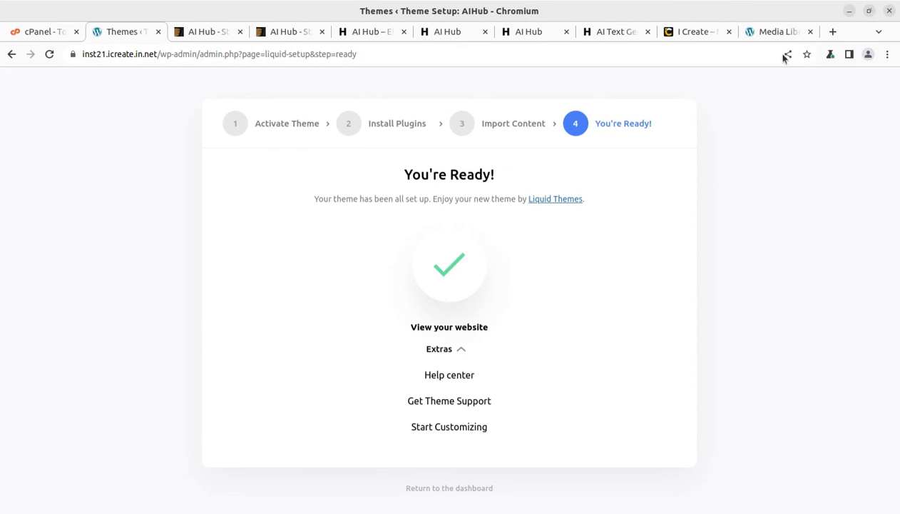
left_click(775, 31)
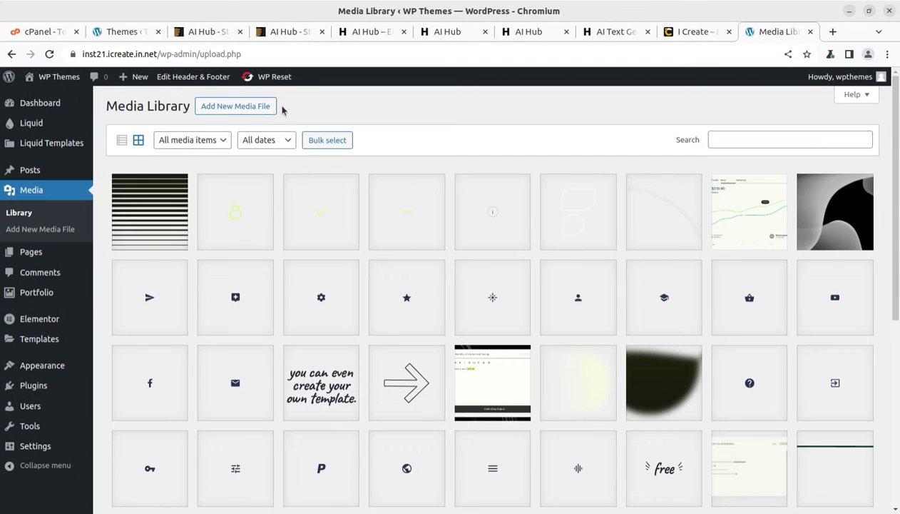
left_click(49, 54)
scroll(385, 221, "down", 3)
scroll(446, 234, "down", 3)
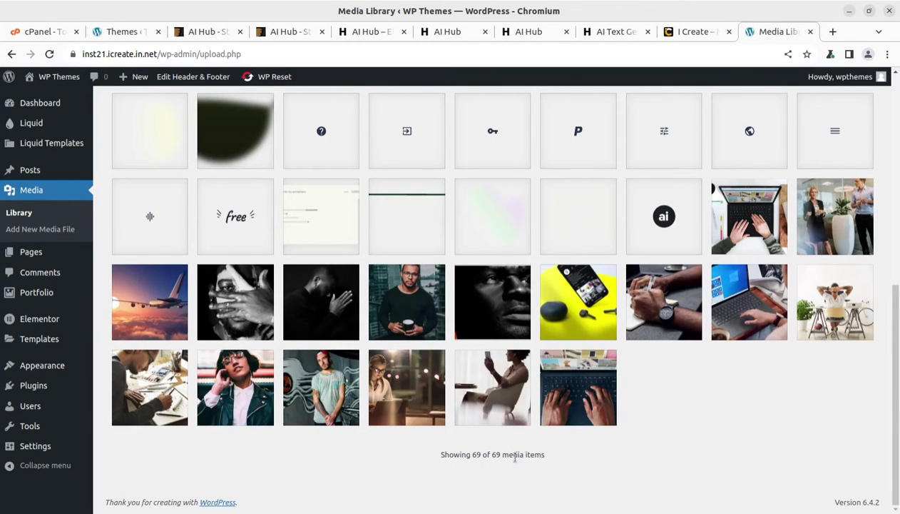
scroll(387, 246, "up", 2)
left_click(122, 31)
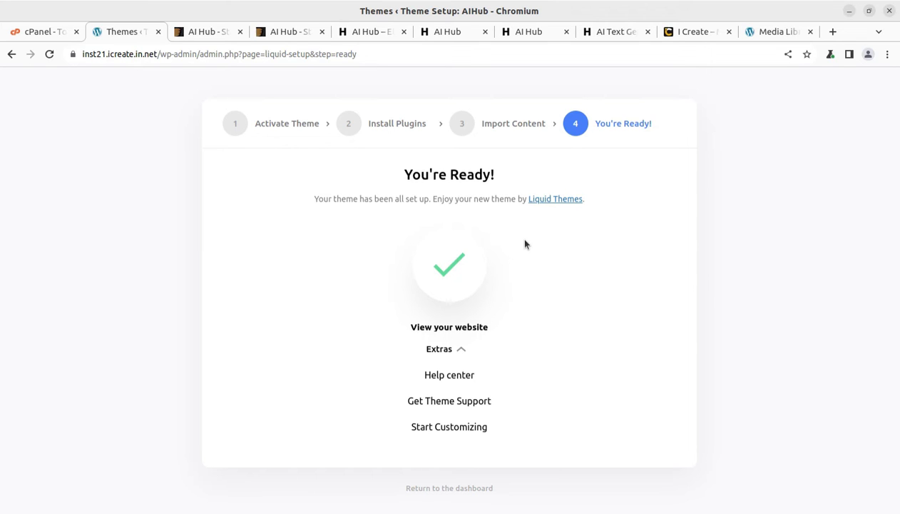
left_click(43, 31)
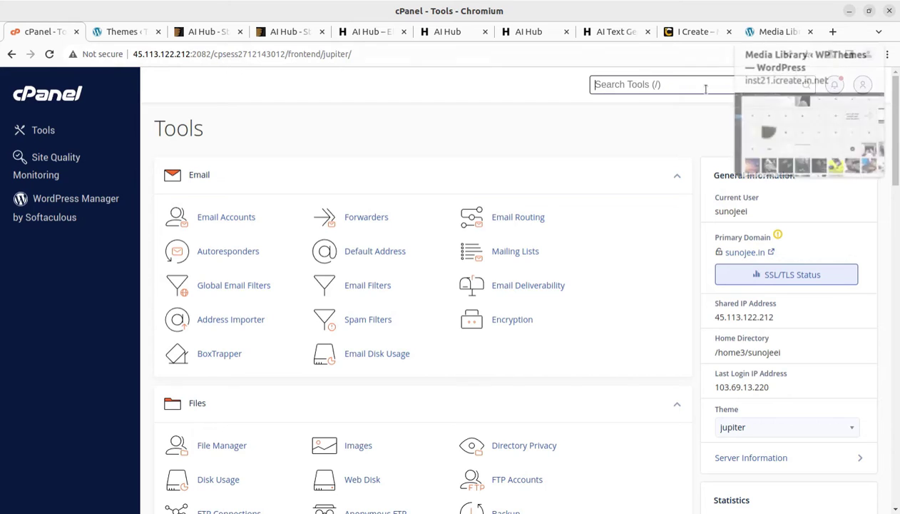
left_click(764, 34)
mouse_move(59, 77)
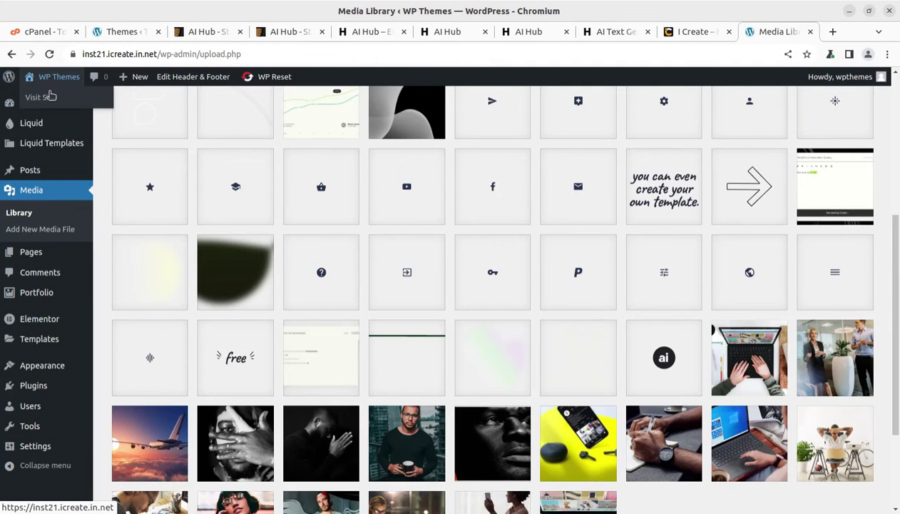
left_click(45, 100)
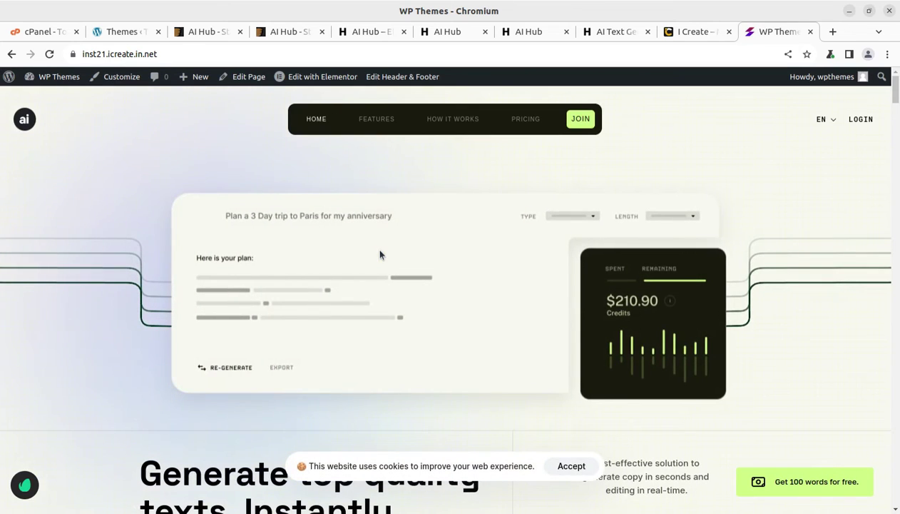
scroll(379, 253, "down", 3)
scroll(386, 255, "down", 5)
scroll(371, 229, "up", 5)
left_click(386, 121)
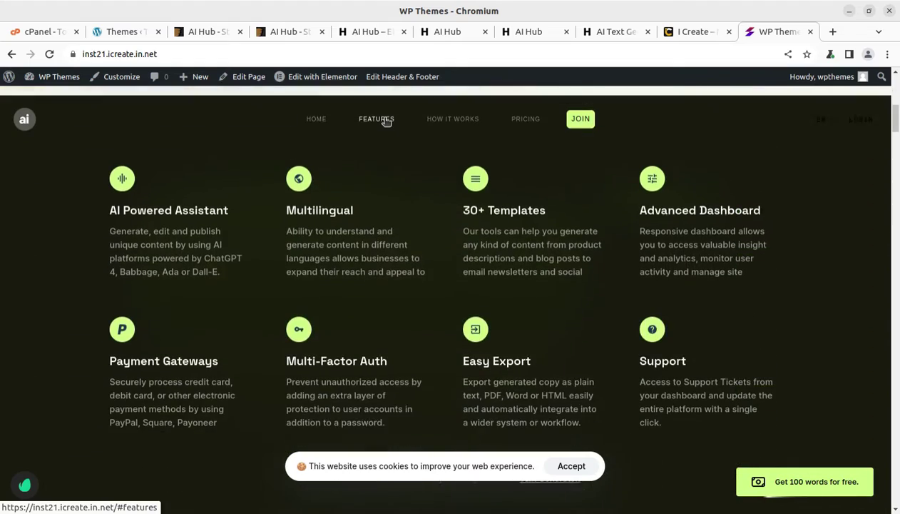
left_click(435, 121)
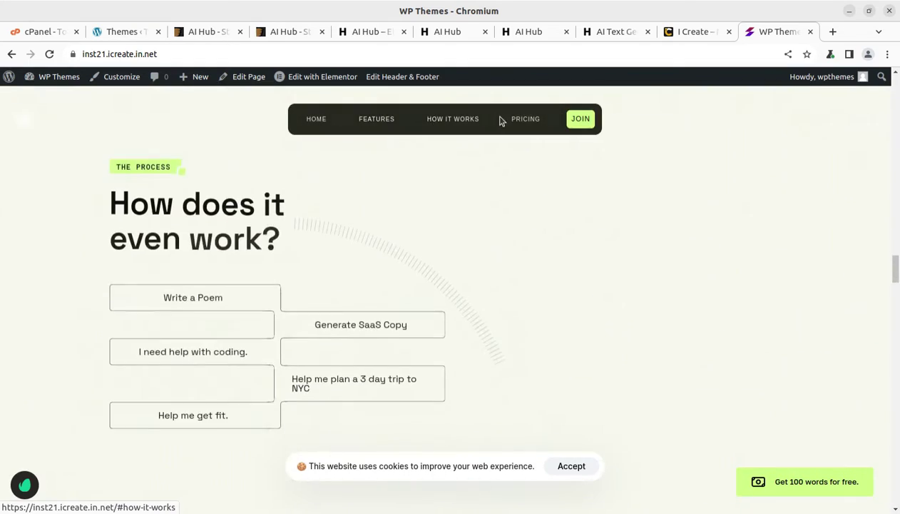
left_click(524, 122)
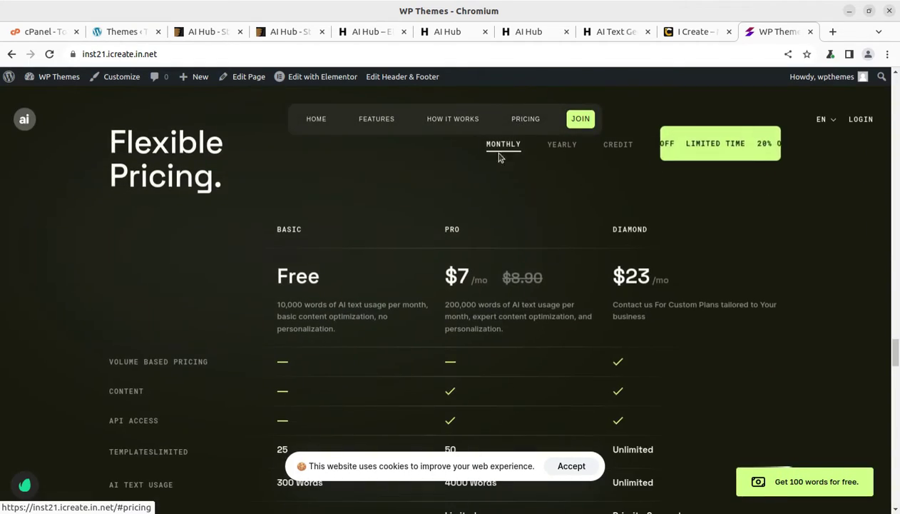
scroll(468, 300, "up", 5)
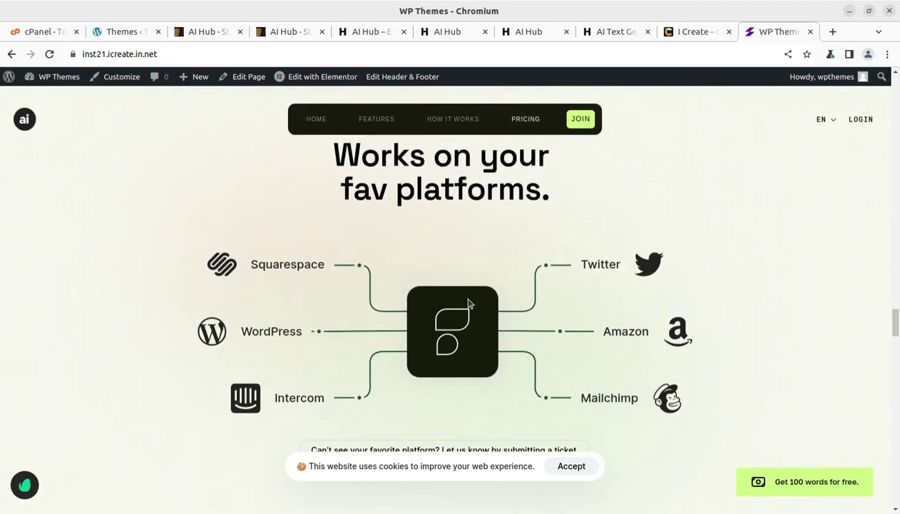
scroll(468, 303, "down", 6)
scroll(468, 303, "up", 2)
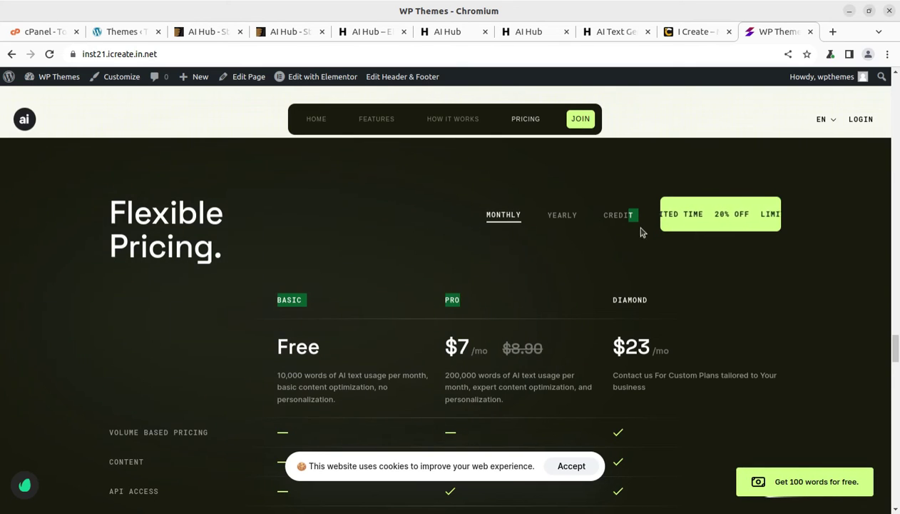
scroll(780, 323, "down", 4)
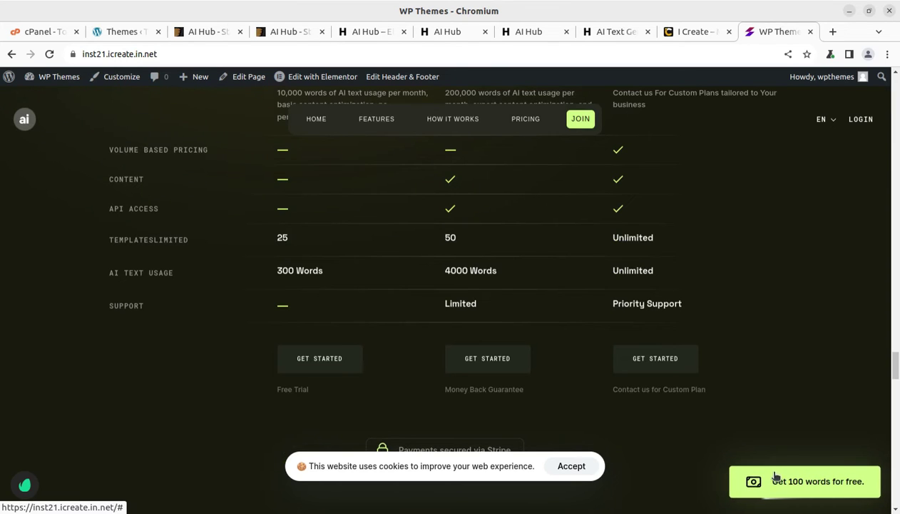
scroll(564, 465, "up", 10)
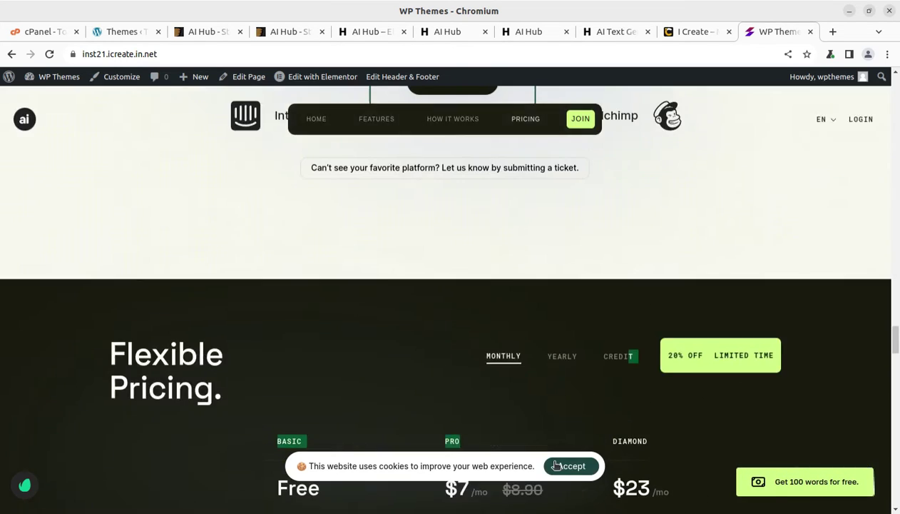
scroll(418, 303, "up", 10)
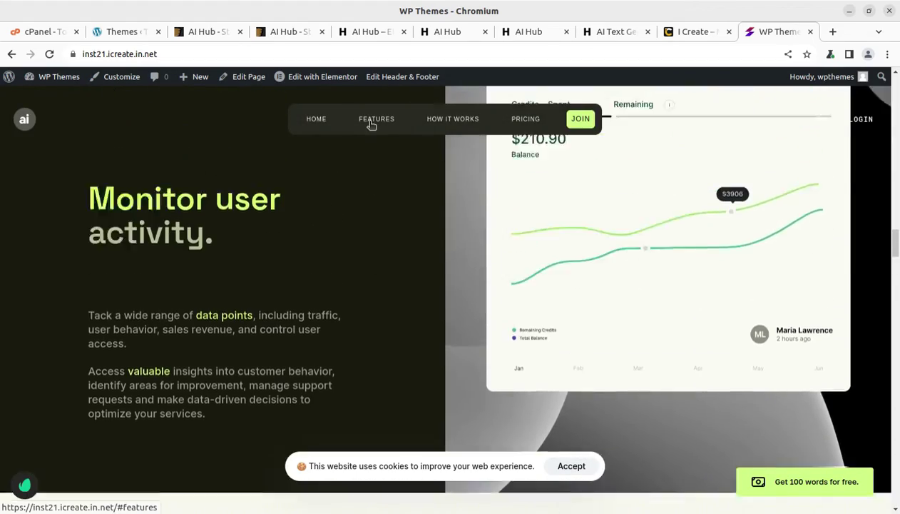
left_click(371, 121)
left_click(452, 119)
left_click(526, 120)
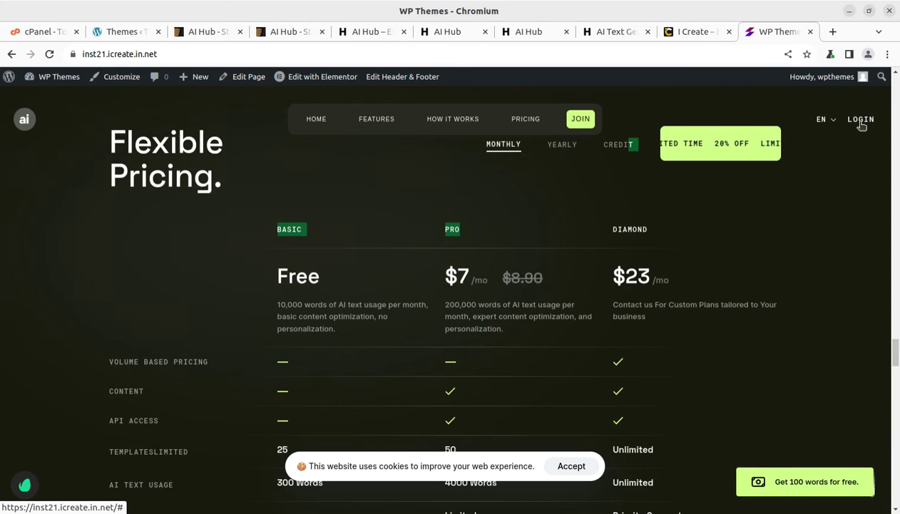
scroll(200, 281, "up", 15)
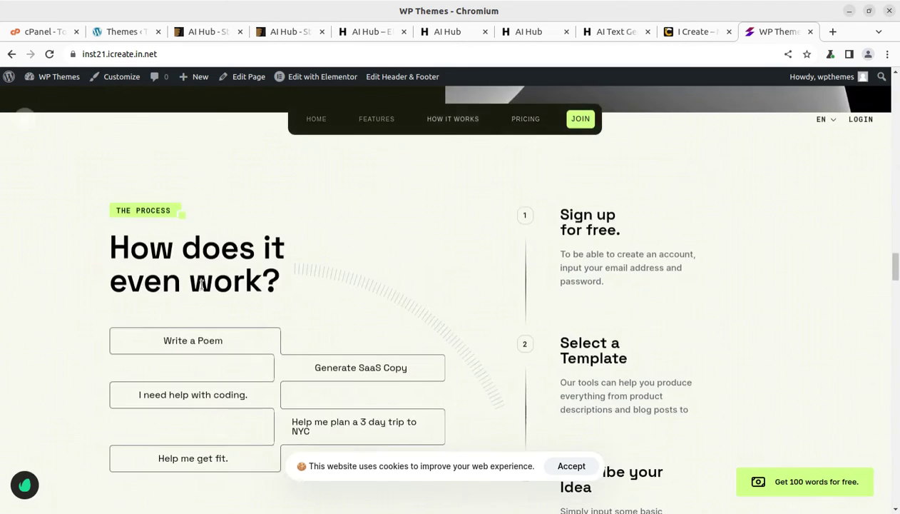
scroll(206, 283, "up", 5)
- Review the AI Hub listing's 4.23 rating from 26 reviews, then return to You're Ready!
left_click(207, 35)
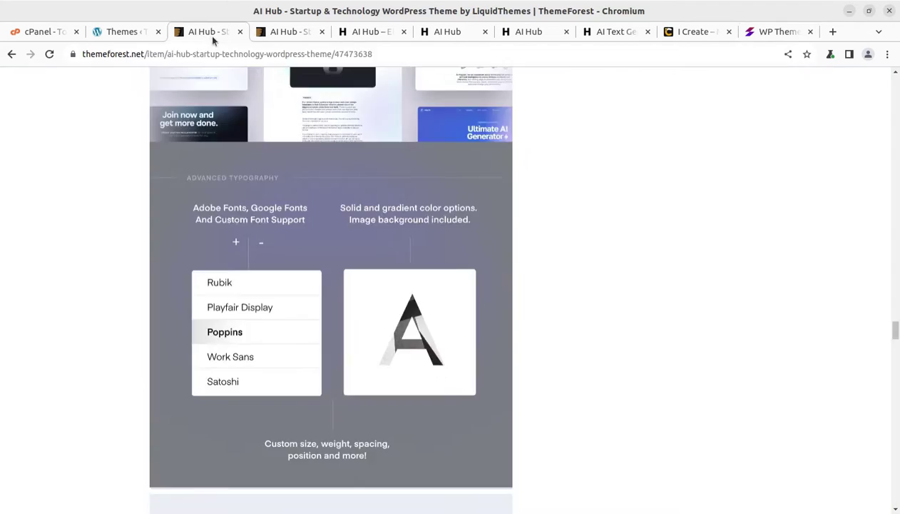
scroll(671, 309, "up", 5)
left_click_drag(896, 313, 880, 89)
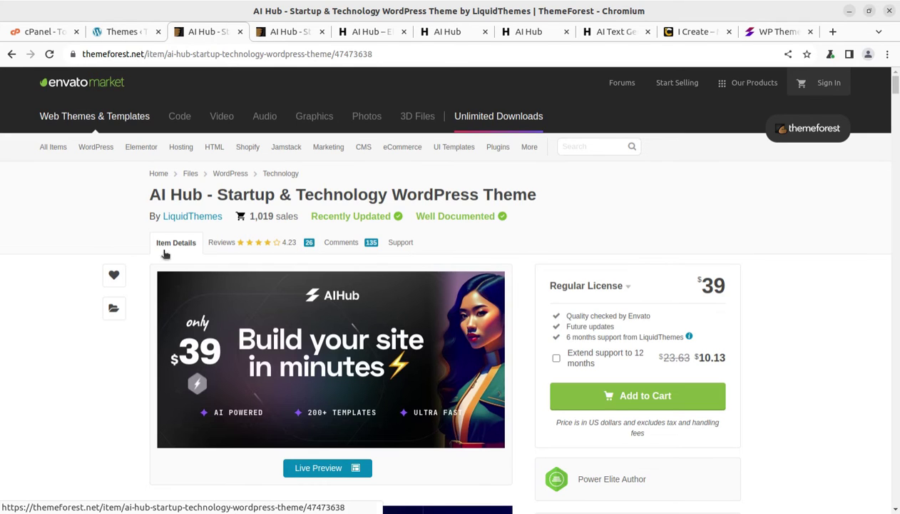
left_click(121, 33)
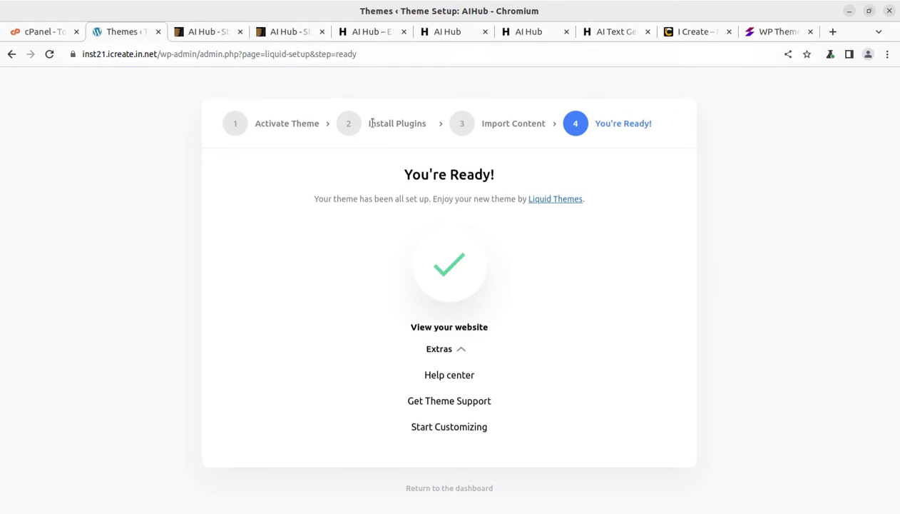
left_click(440, 428)
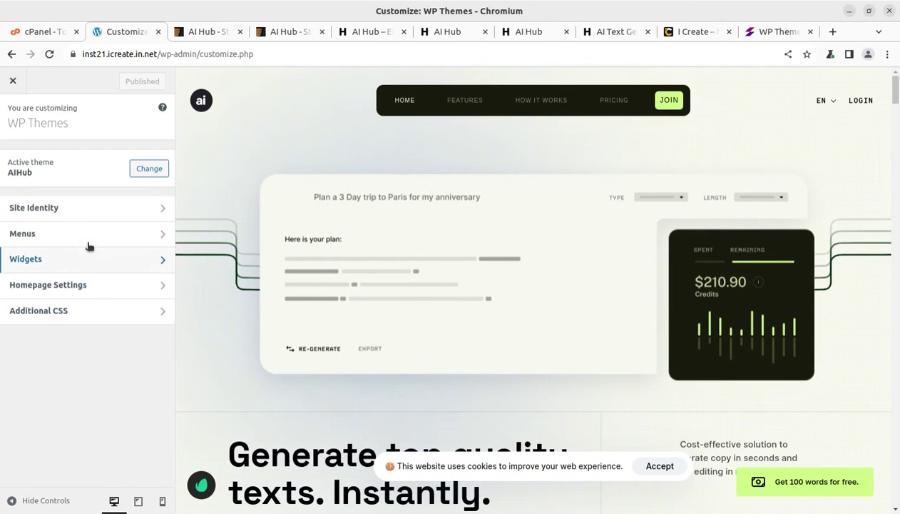
left_click(80, 208)
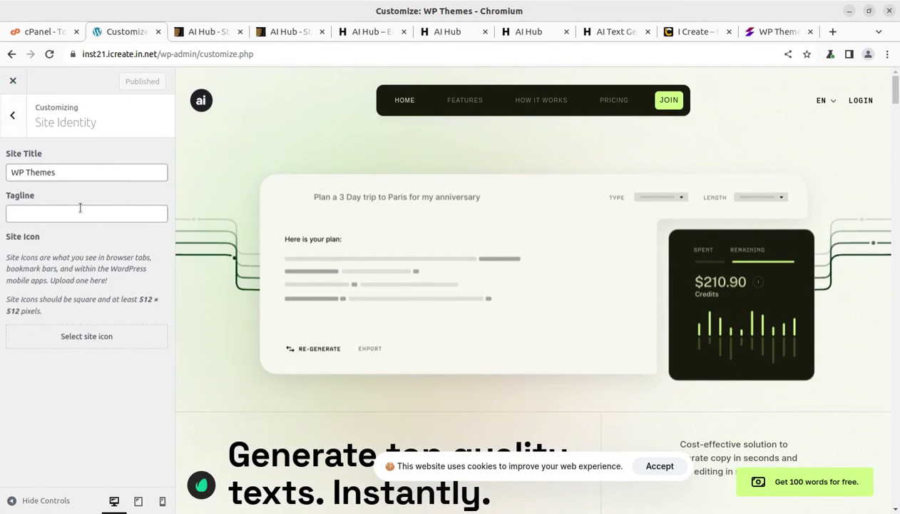
left_click(15, 116)
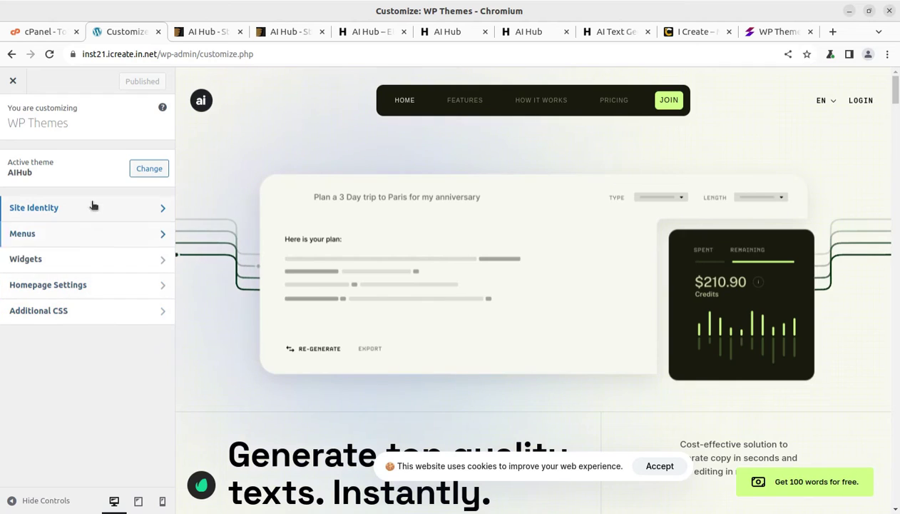
left_click(13, 80)
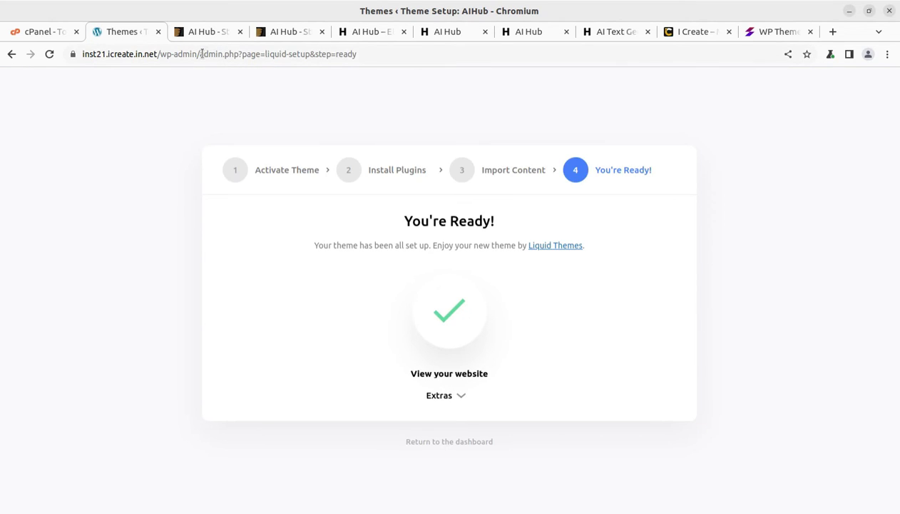
- Trim the address bar URL to /wp-admin/ and load the WordPress dashboard
left_click_drag(201, 53, 510, 75)
key("BackSpace")
key("Return")
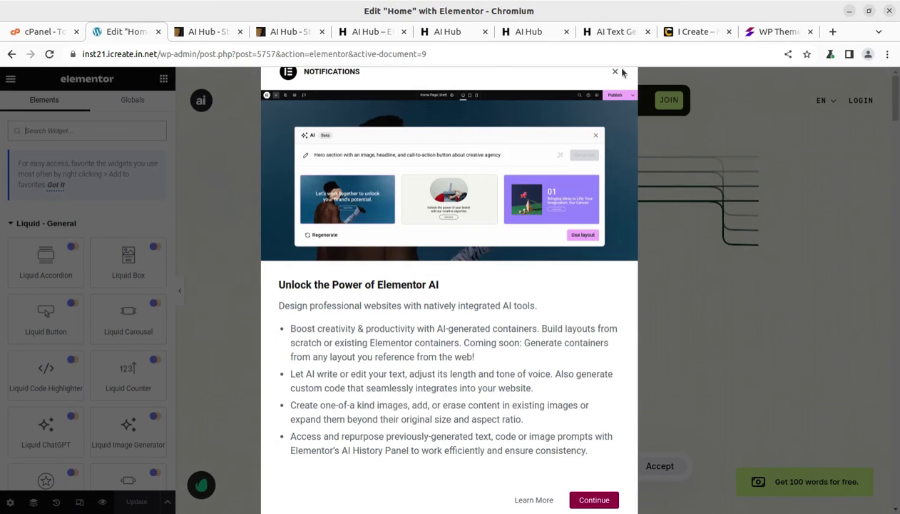
- Dismiss the Elementor AI announcement and scroll through the Home page preview
left_click(614, 74)
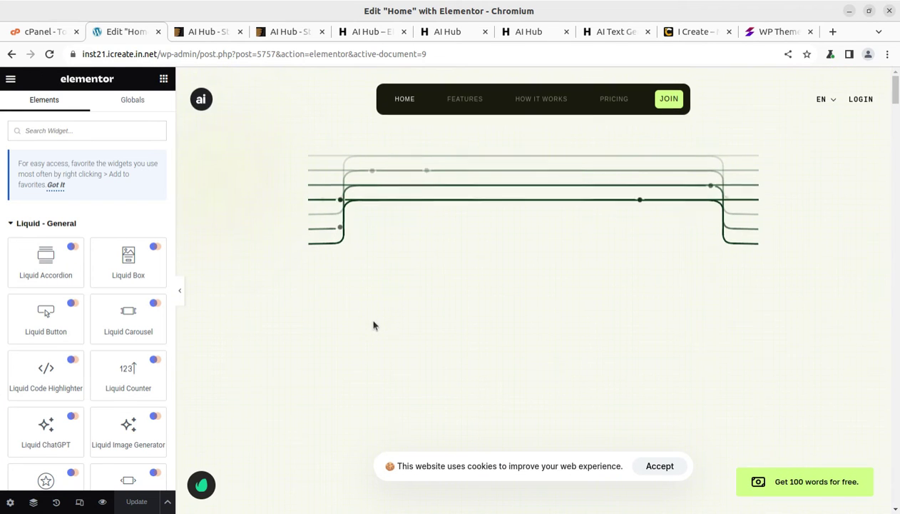
scroll(379, 323, "down", 5)
scroll(546, 323, "up", 3)
scroll(544, 322, "up", 2)
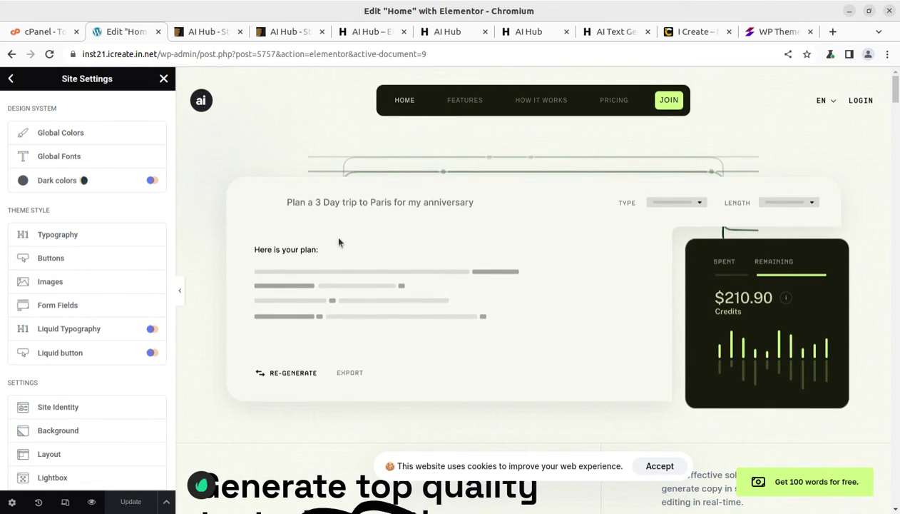
scroll(356, 262, "down", 3)
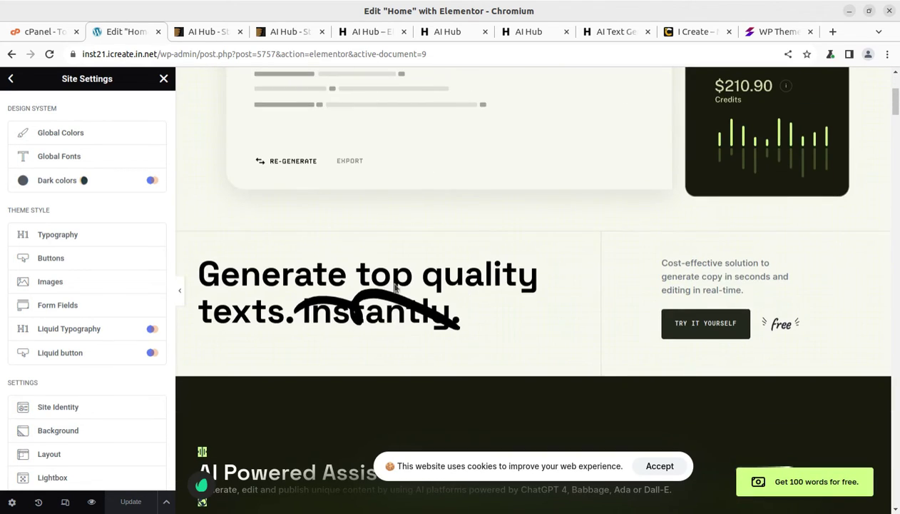
scroll(667, 333, "down", 3)
scroll(320, 259, "down", 2)
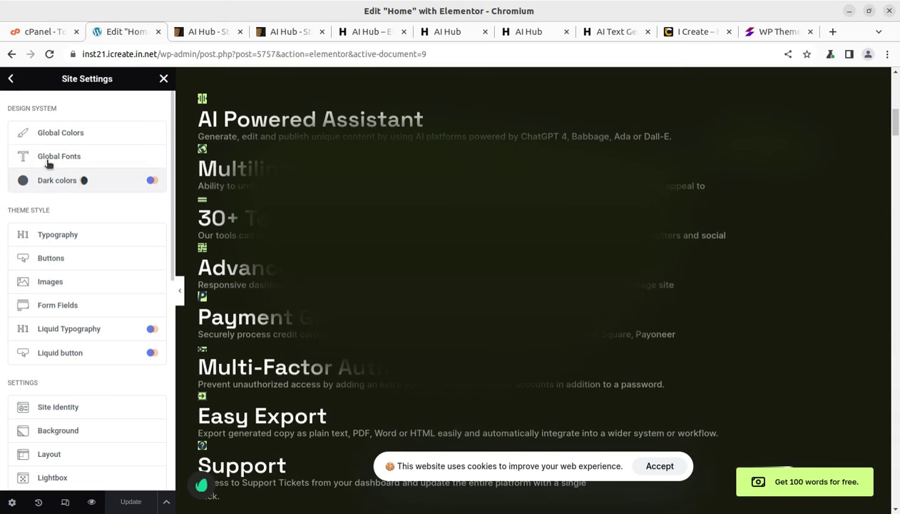
- Review the global Typography, Colors, Buttons and Images site settings in turn
left_click(49, 241)
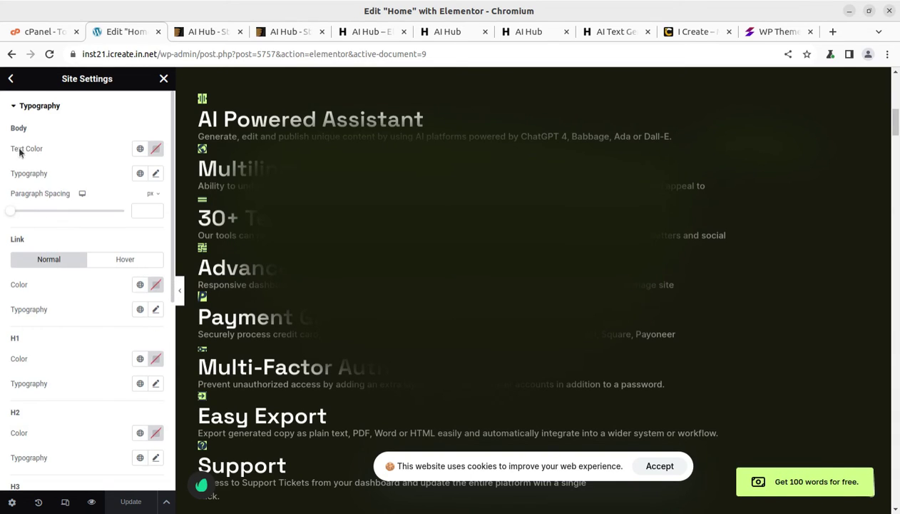
left_click(13, 109)
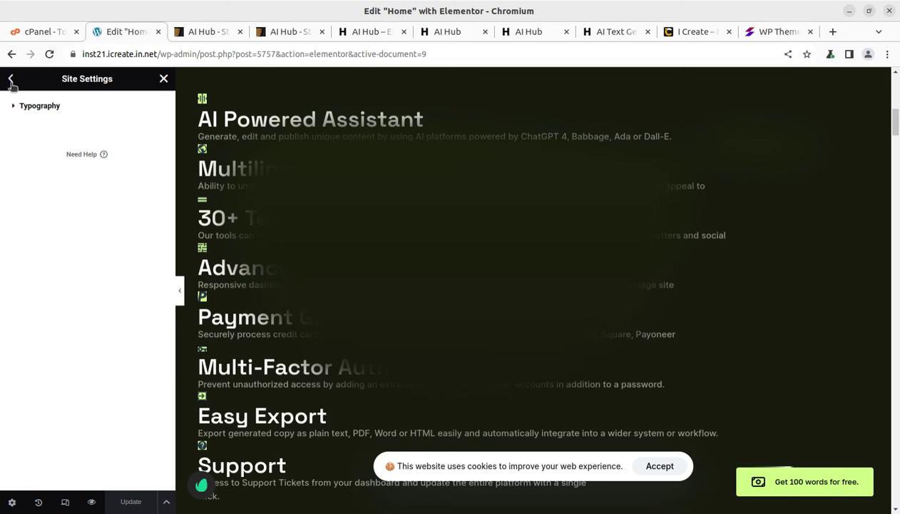
left_click(11, 80)
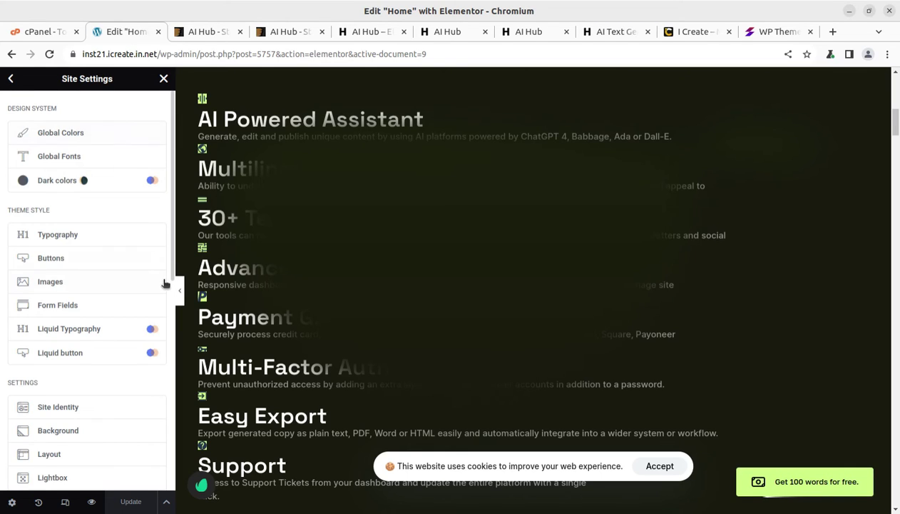
left_click(62, 135)
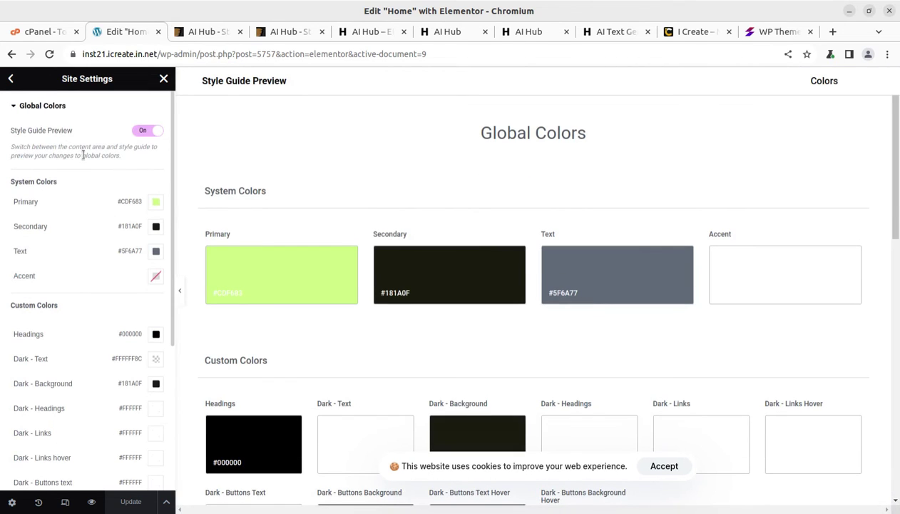
mouse_move(86, 251)
left_click(11, 80)
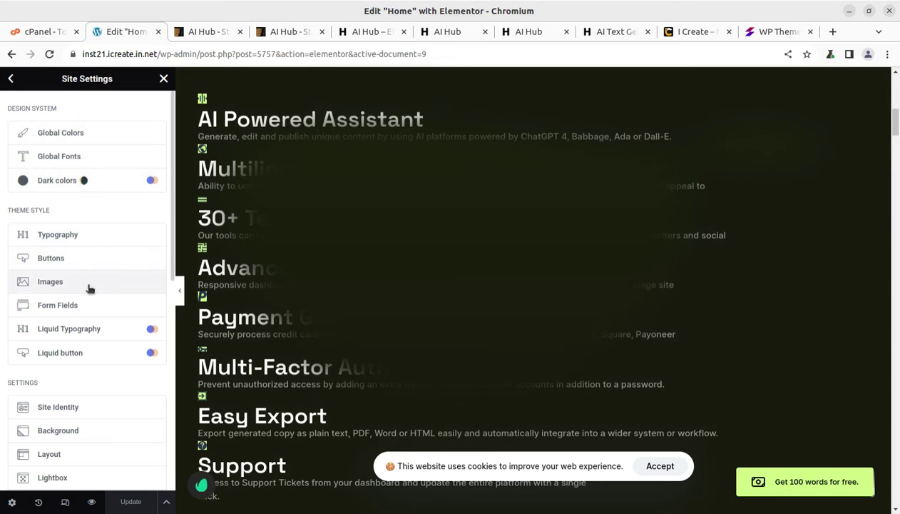
left_click(65, 263)
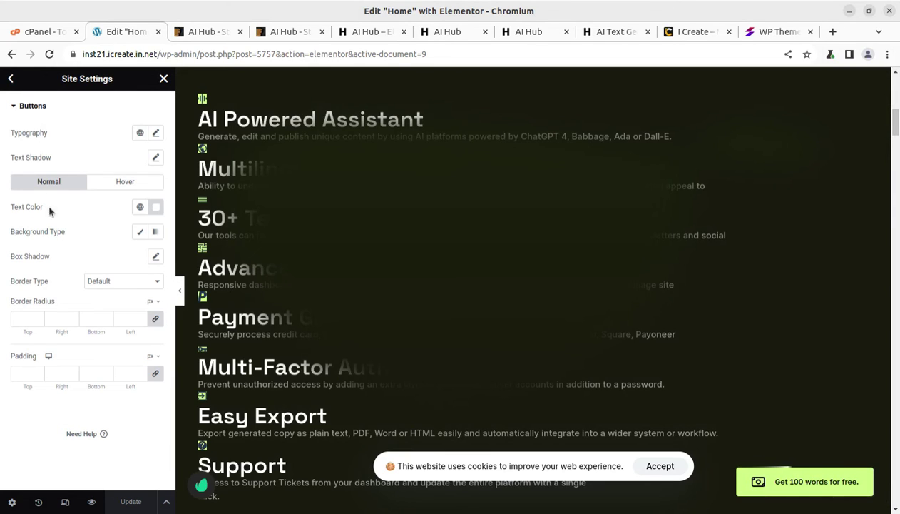
left_click(11, 78)
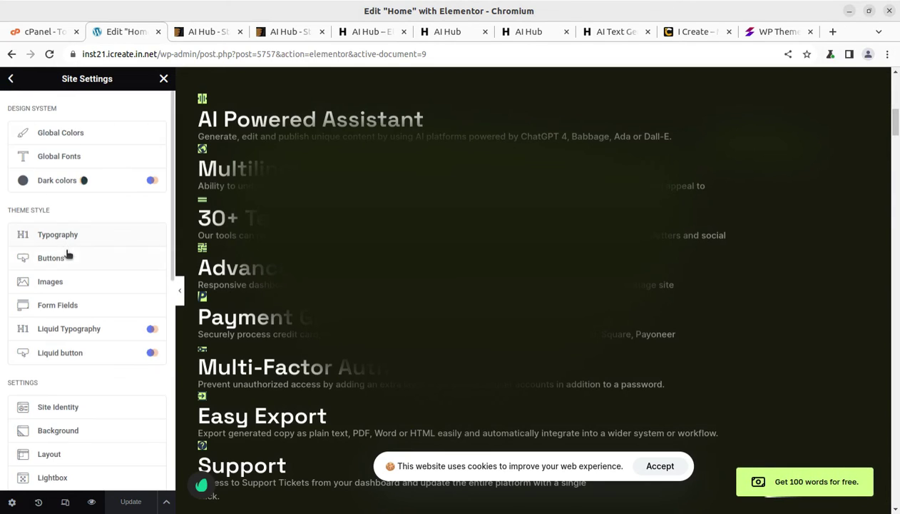
scroll(86, 281, "down", 2)
scroll(76, 243, "up", 2)
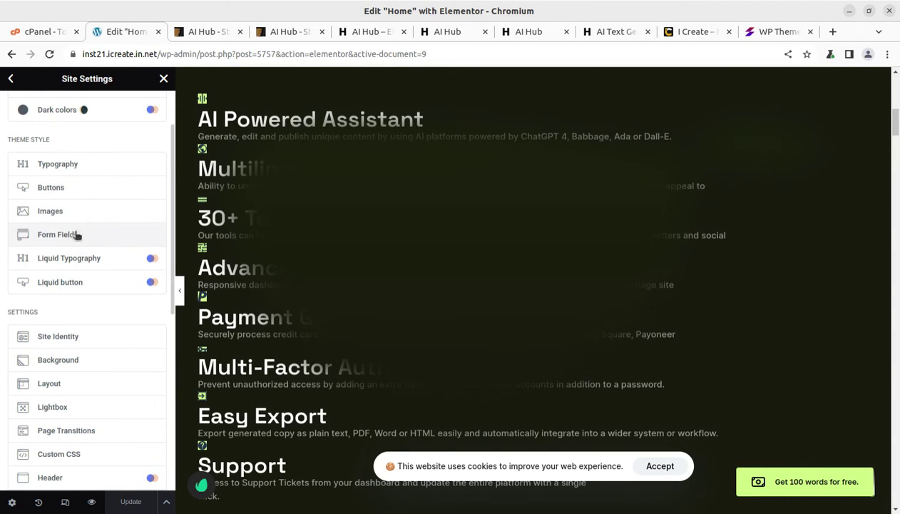
left_click(69, 212)
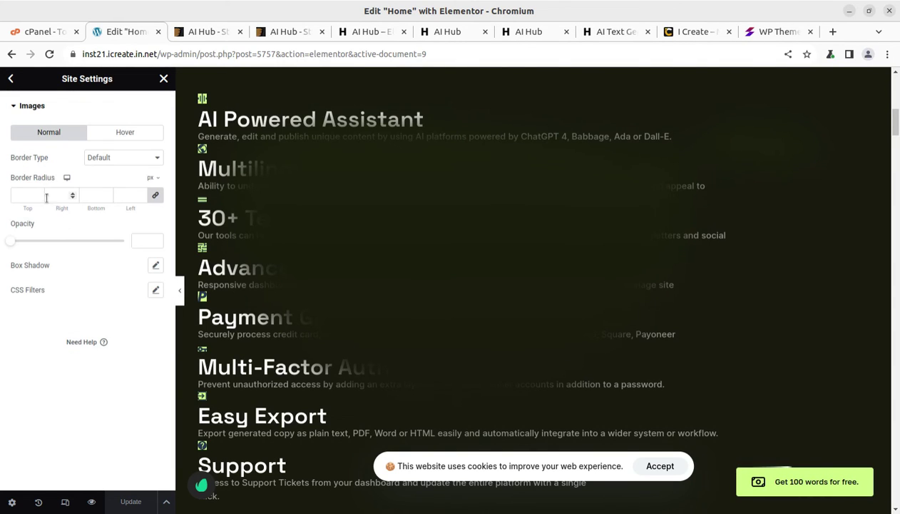
left_click(11, 80)
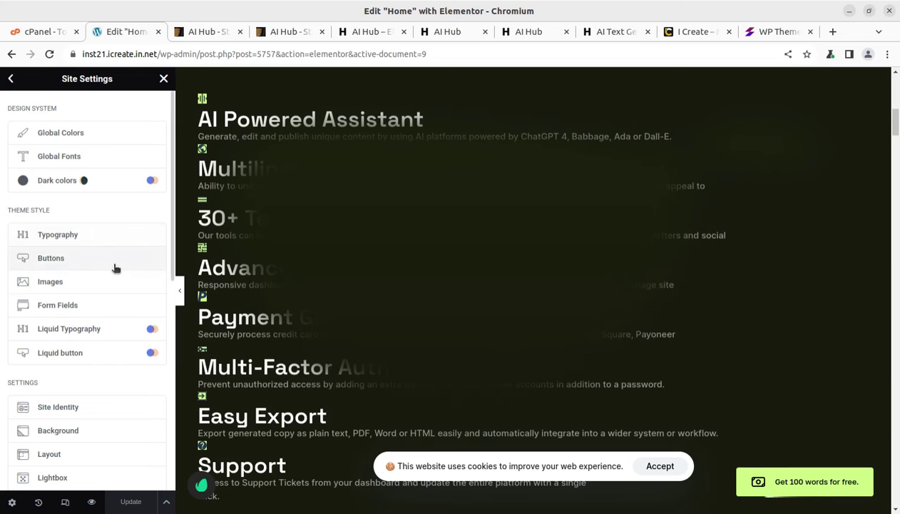
- Check the Google Maps and Mailchimp API Keys, then return to the Elements panel
scroll(106, 266, "down", 2)
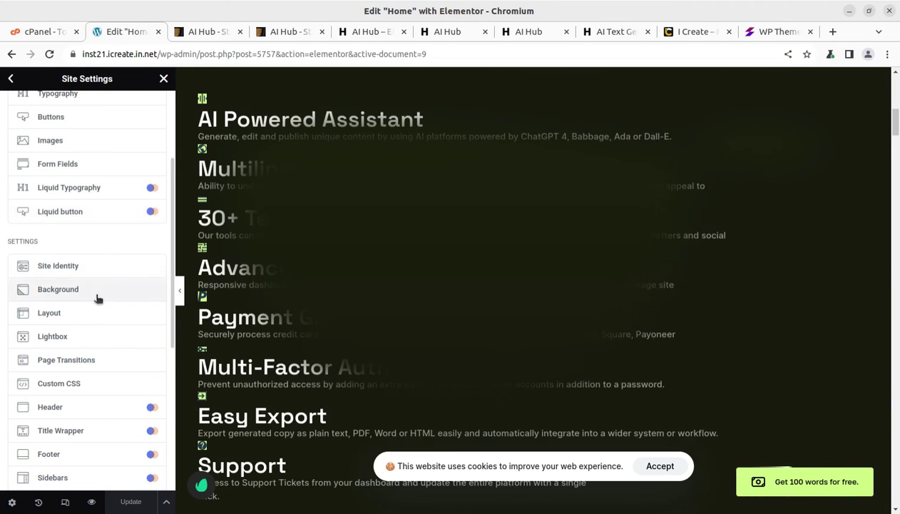
scroll(89, 303, "down", 2)
scroll(86, 324, "down", 2)
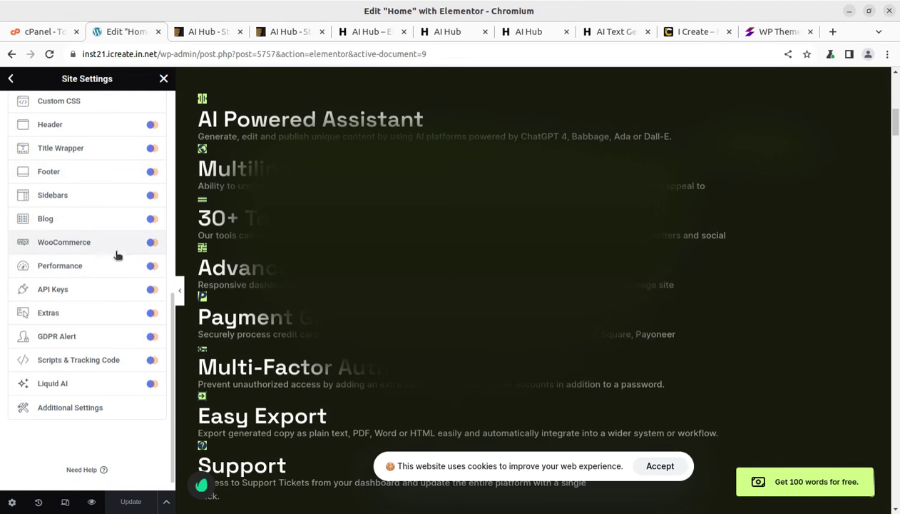
left_click(87, 293)
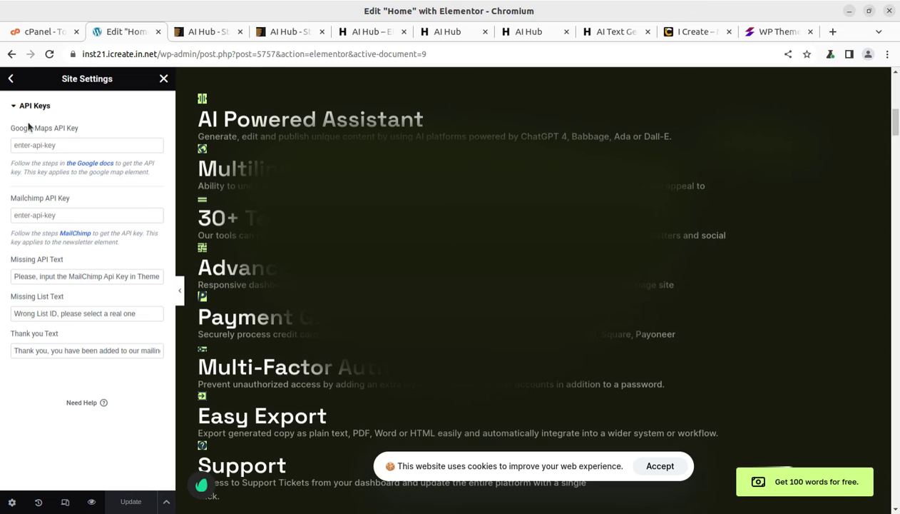
left_click(11, 80)
scroll(90, 357, "down", 5)
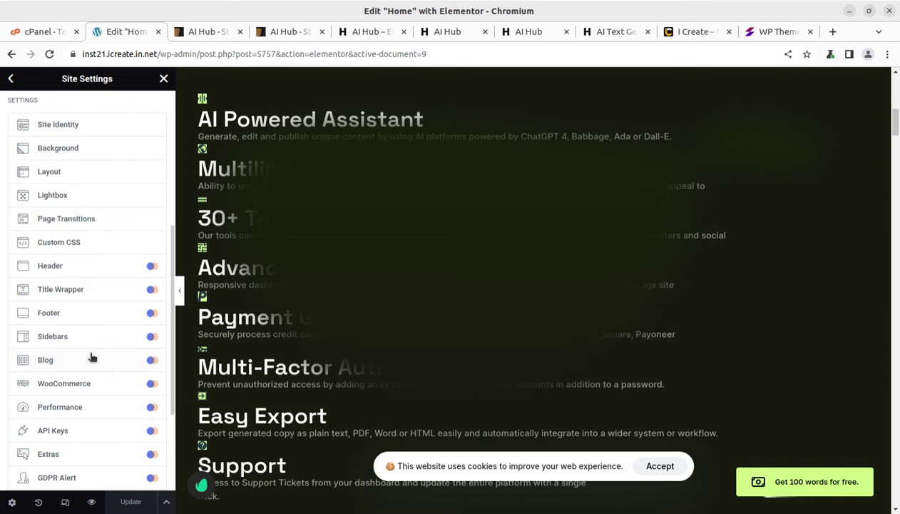
scroll(86, 385, "down", 2)
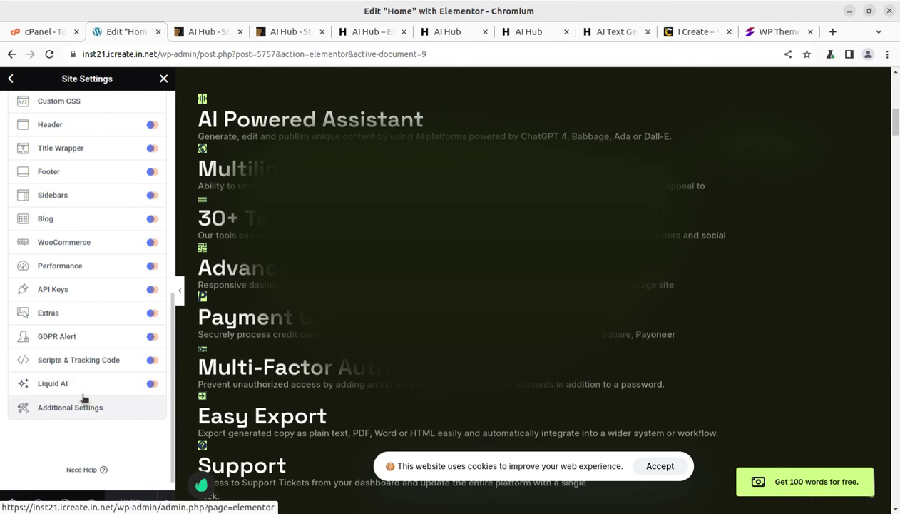
scroll(83, 397, "up", 4)
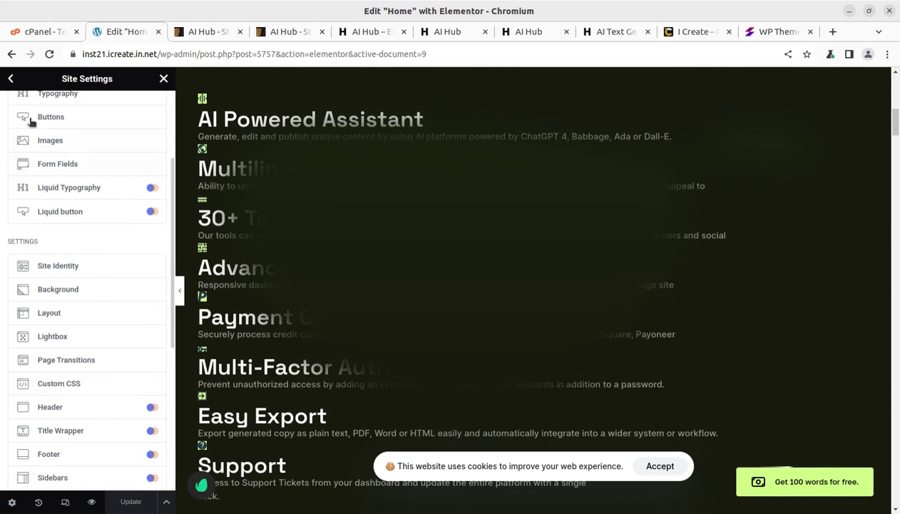
left_click(11, 78)
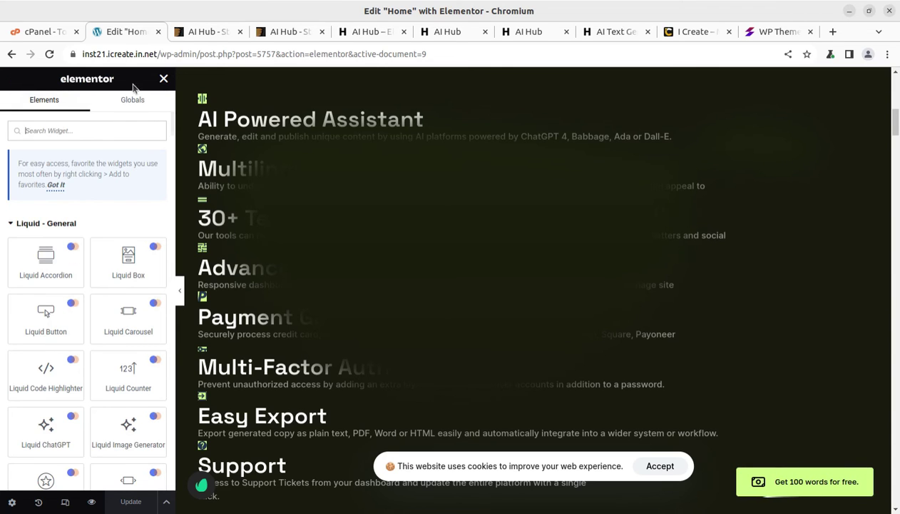
- Exit the Elementor editor and load the Dashboard by trimming the URL after wp-admin/
left_click(164, 79)
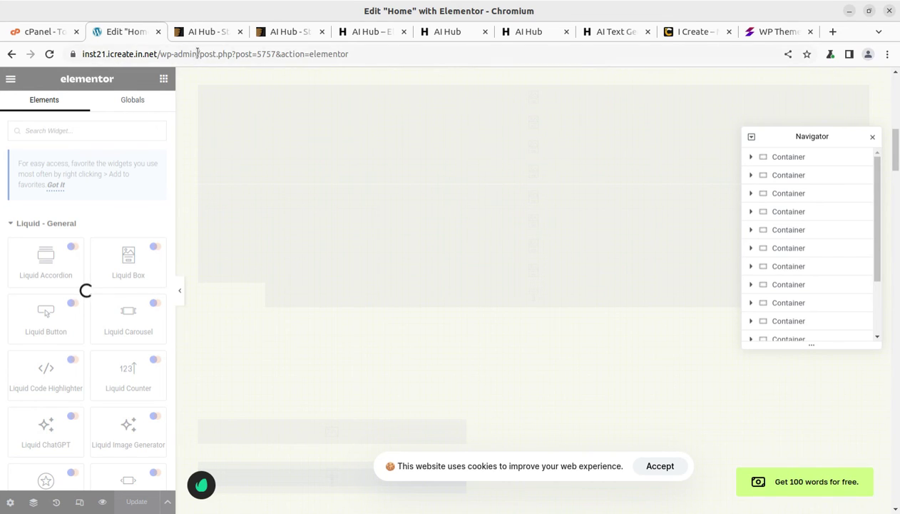
left_click_drag(197, 53, 426, 88)
key("BackSpace")
key("Return")
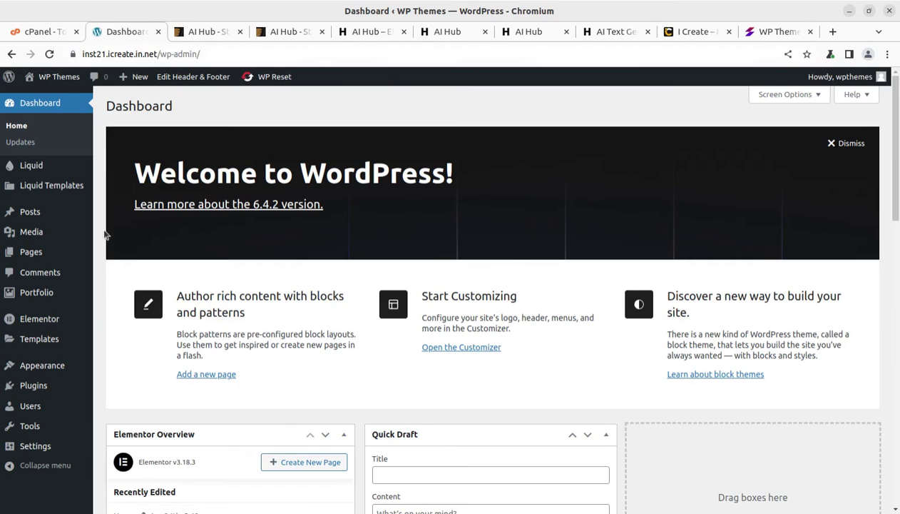
mouse_move(37, 292)
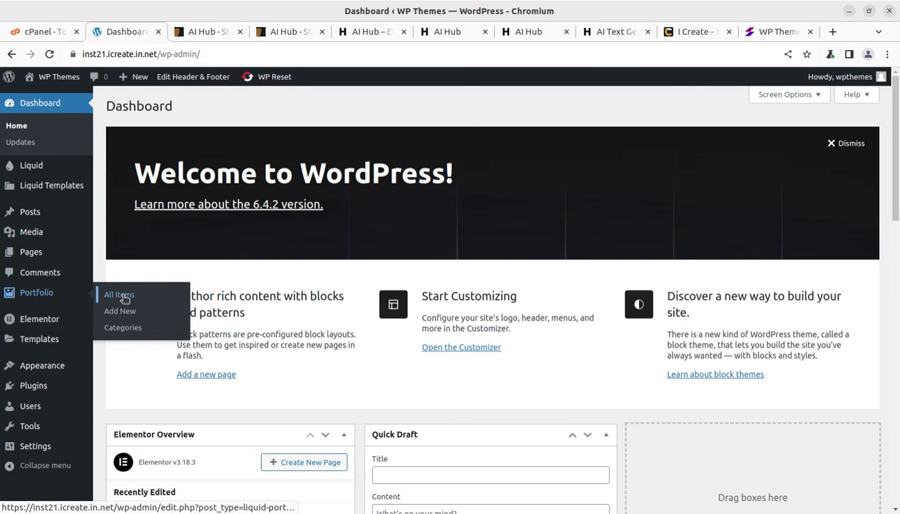
- Browse Portfolio items and the Liquid Headers, Footers, Mega Menus and Title Wrapper lists
left_click(121, 295)
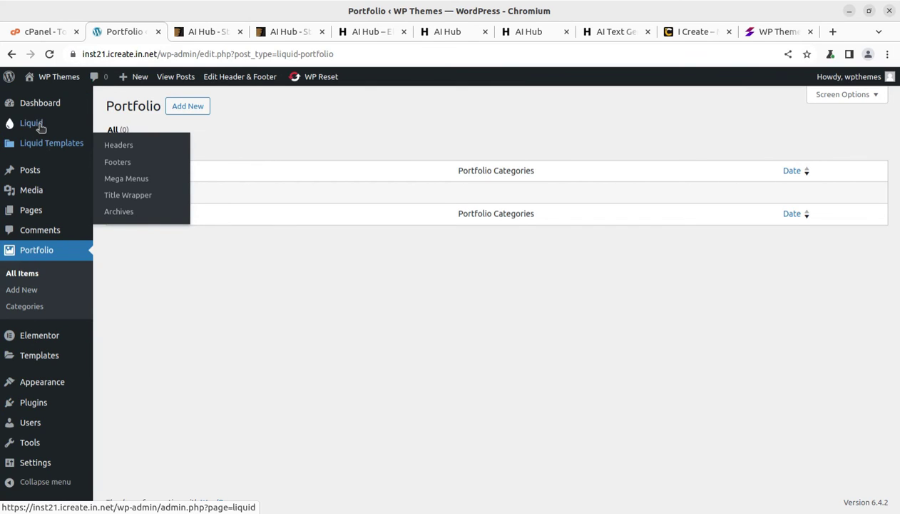
mouse_move(52, 185)
left_click(126, 148)
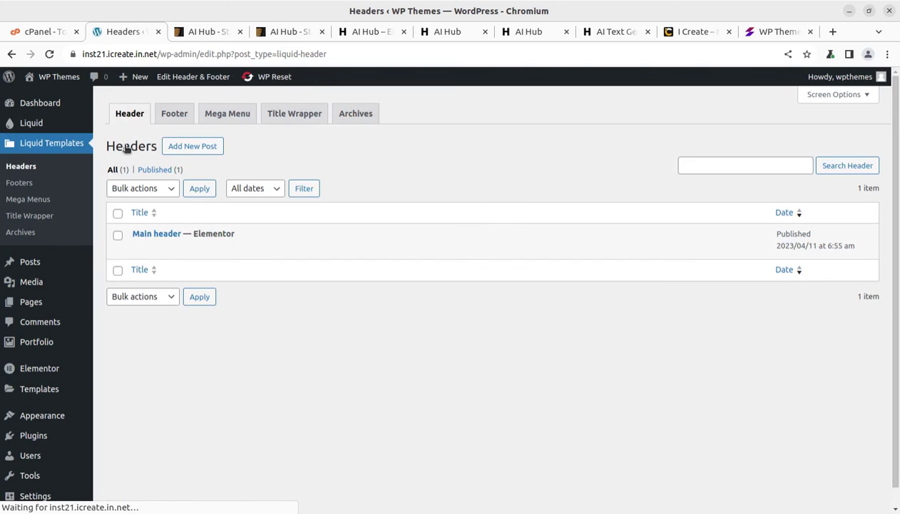
left_click(32, 184)
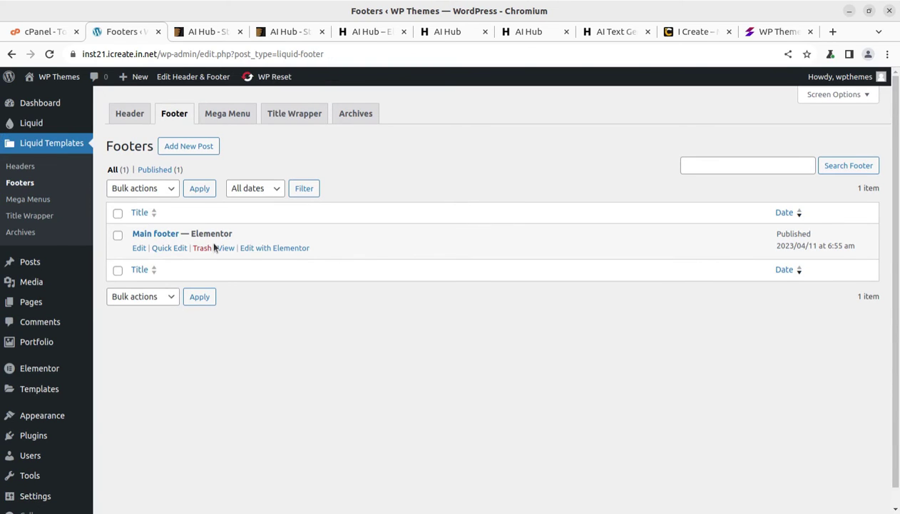
left_click(29, 200)
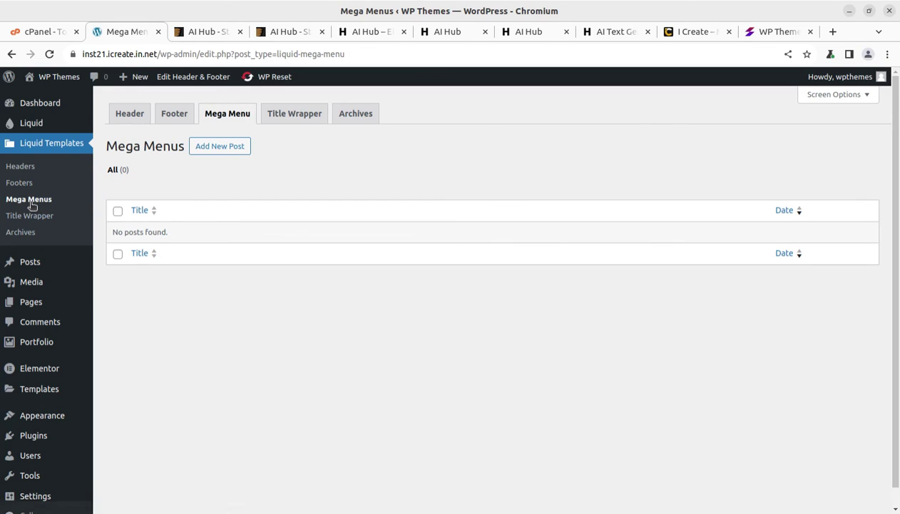
left_click(29, 218)
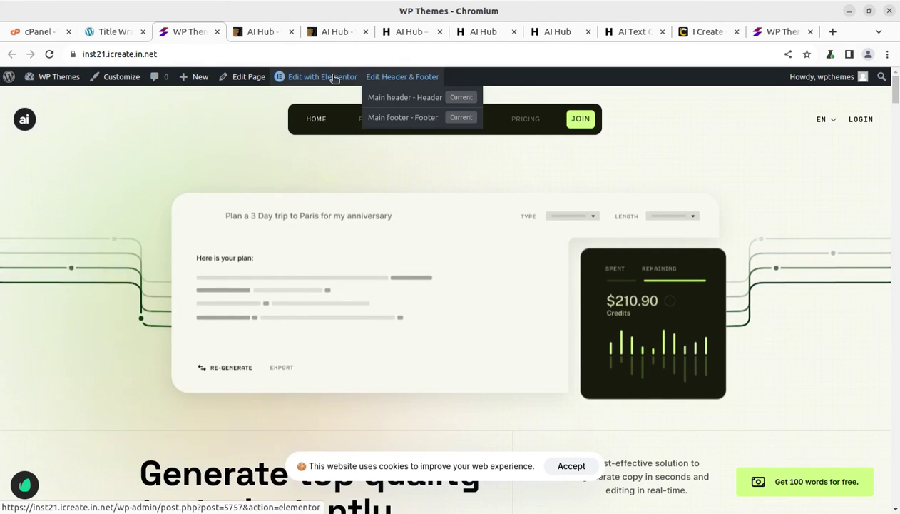
mouse_move(194, 76)
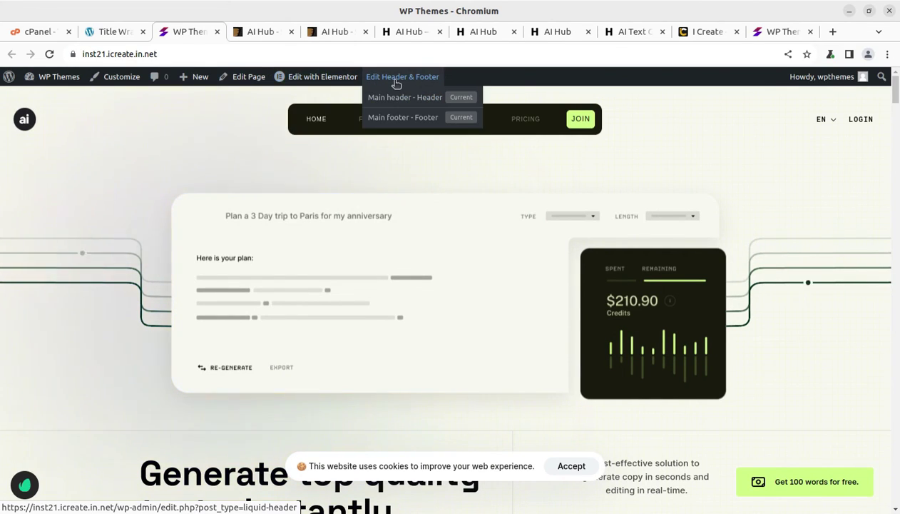
- Launch Edit with Elementor from the front-end admin bar for the Home page
left_click(323, 81)
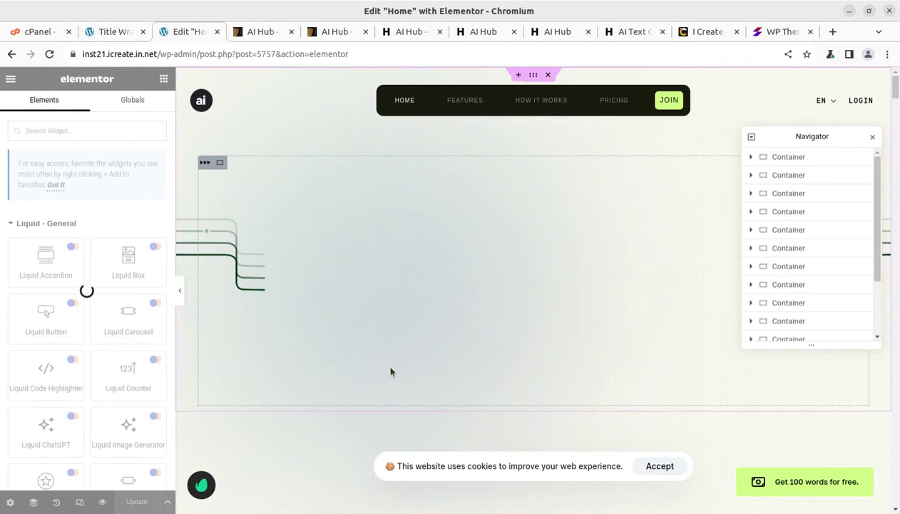
- Inspect the main headline's Advanced > Animations in-view animation settings
scroll(382, 314, "down", 2)
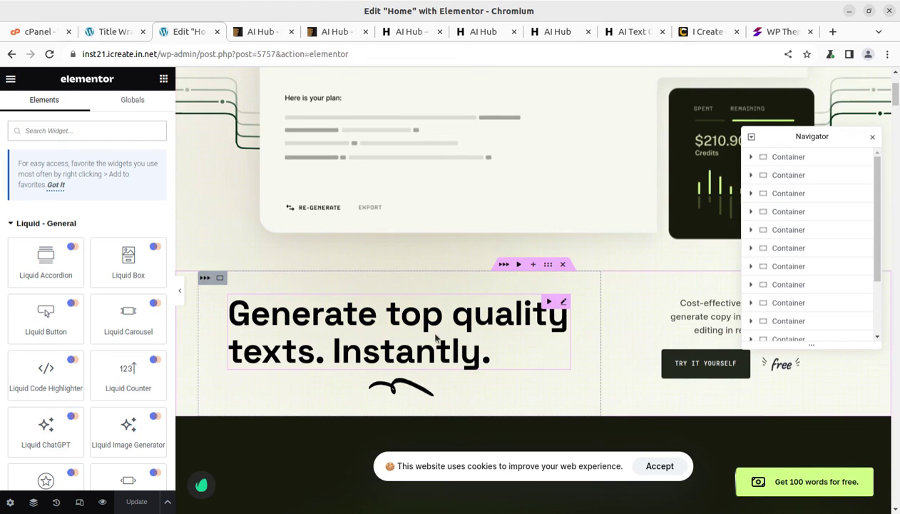
left_click(552, 317)
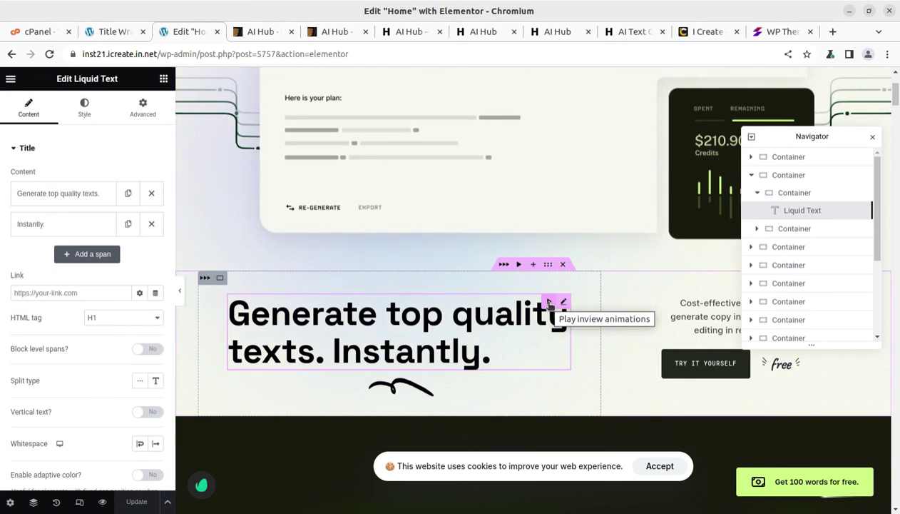
left_click(550, 303)
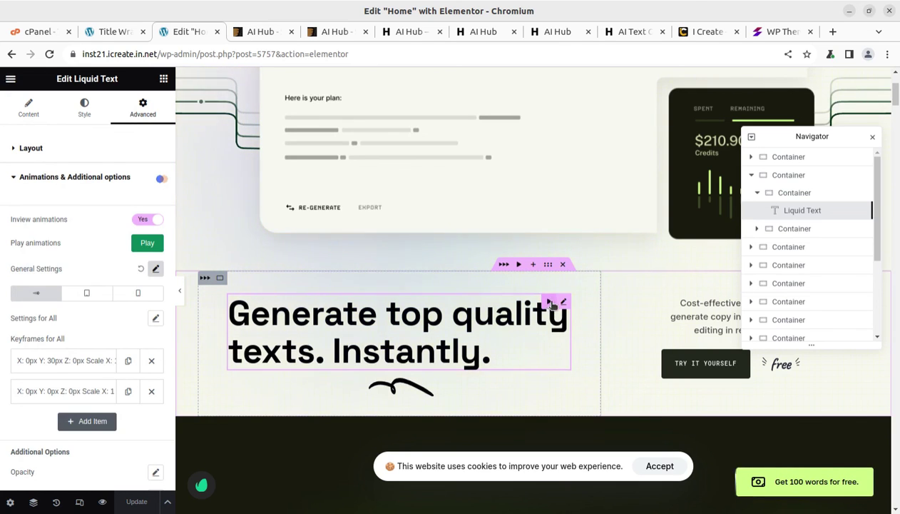
scroll(436, 327, "down", 2)
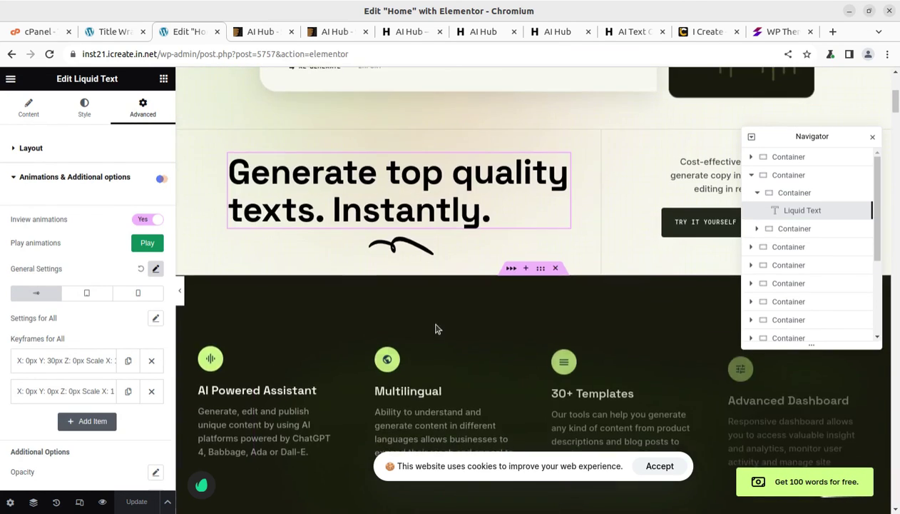
scroll(436, 328, "down", 2)
- Open the Multilingual Liquid Box and scroll through the rest of the Home page
left_click(431, 296)
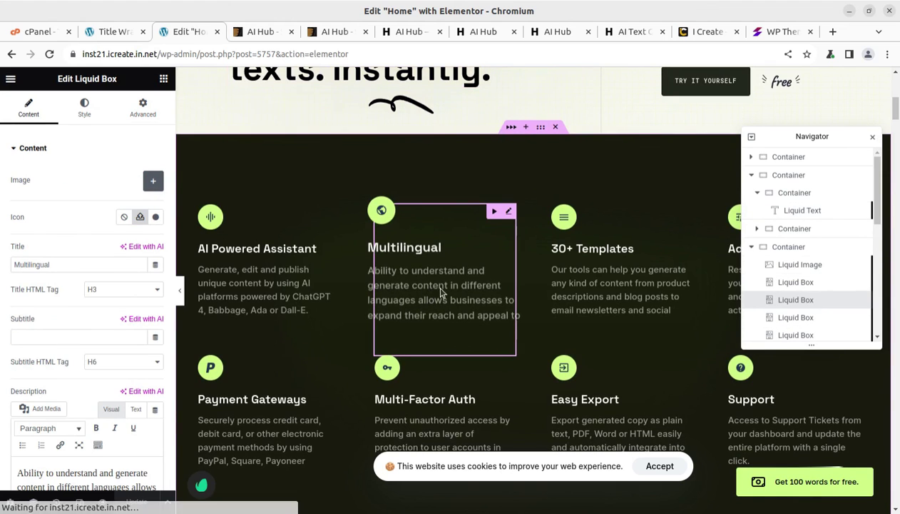
scroll(456, 281, "down", 2)
scroll(373, 355, "down", 2)
scroll(373, 355, "down", 4)
scroll(379, 317, "down", 3)
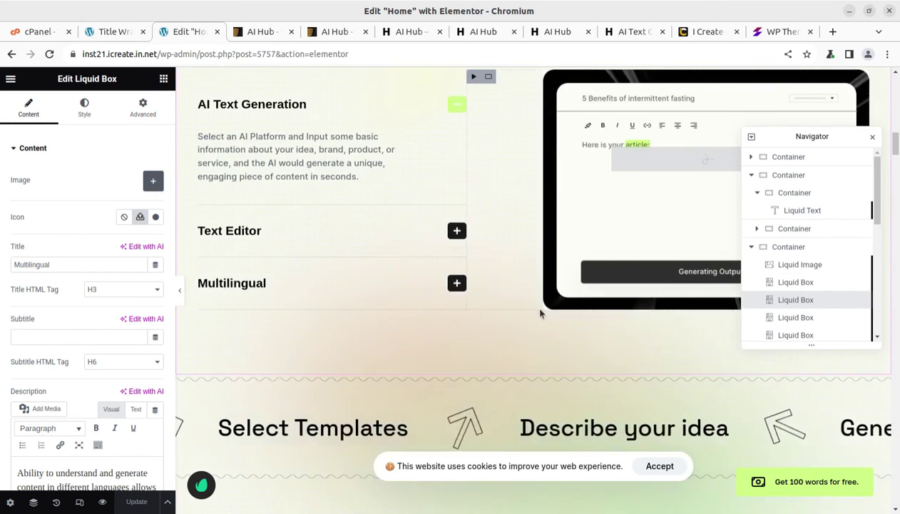
scroll(539, 312, "down", 2)
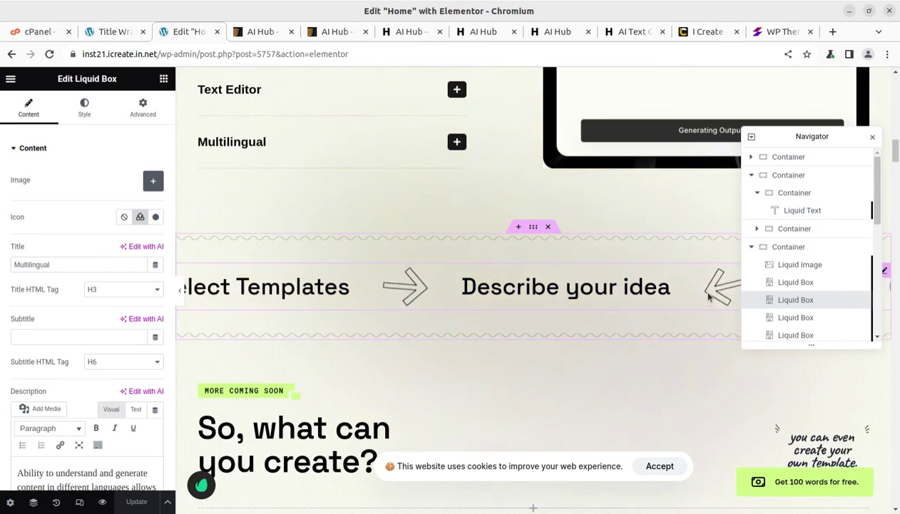
scroll(440, 296, "down", 3)
scroll(439, 298, "down", 3)
scroll(440, 299, "down", 3)
scroll(440, 298, "down", 3)
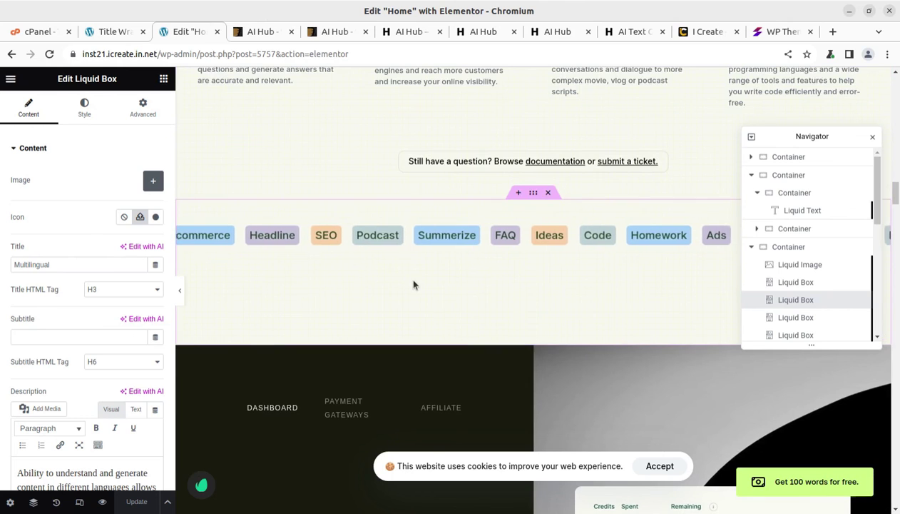
scroll(414, 284, "down", 2)
scroll(414, 284, "down", 2)
scroll(414, 284, "down", 3)
scroll(414, 284, "down", 1)
scroll(413, 284, "down", 3)
scroll(414, 284, "down", 3)
scroll(414, 286, "down", 1)
scroll(414, 285, "down", 4)
scroll(414, 286, "down", 5)
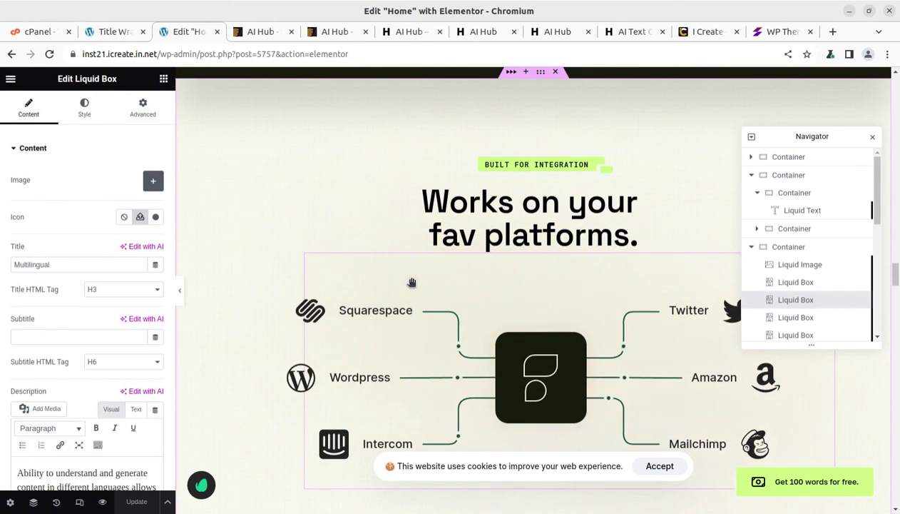
scroll(396, 253, "up", 3)
scroll(272, 212, "up", 5)
scroll(272, 213, "up", 3)
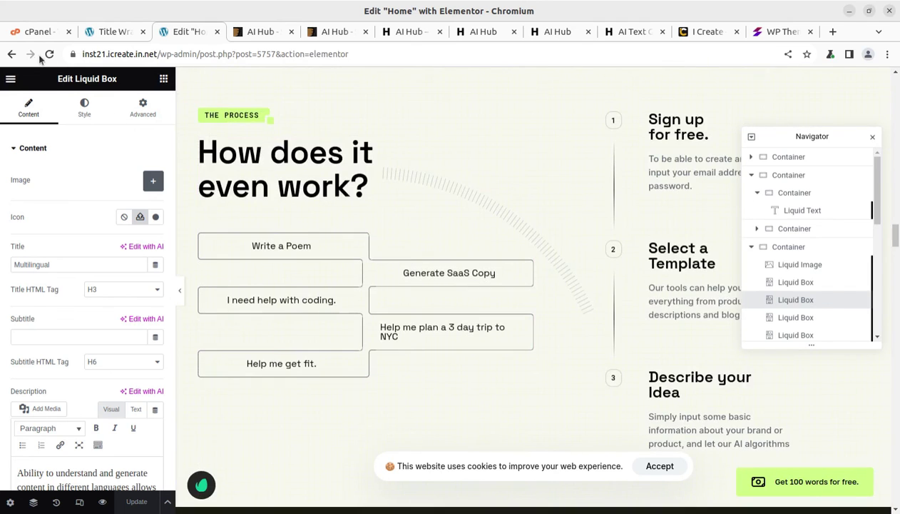
- Switch to the I Create browser tab showing the i-Create homepage
left_click(691, 33)
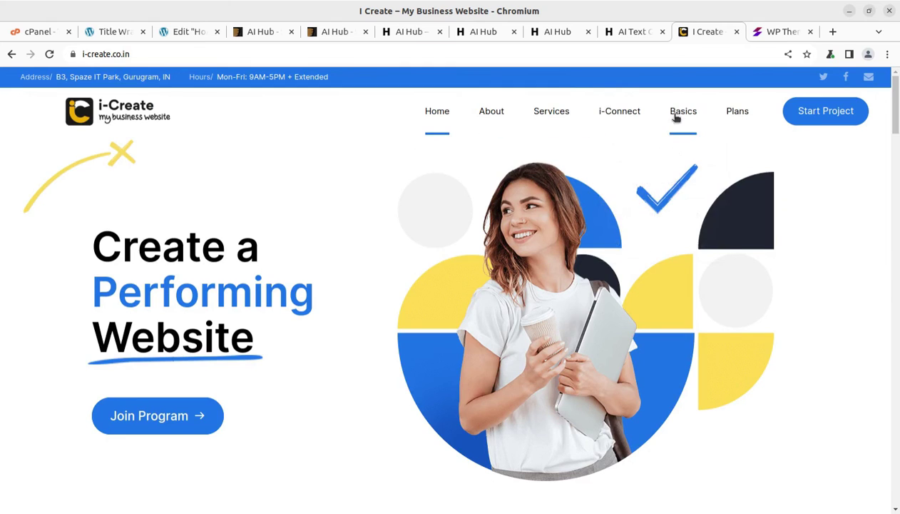